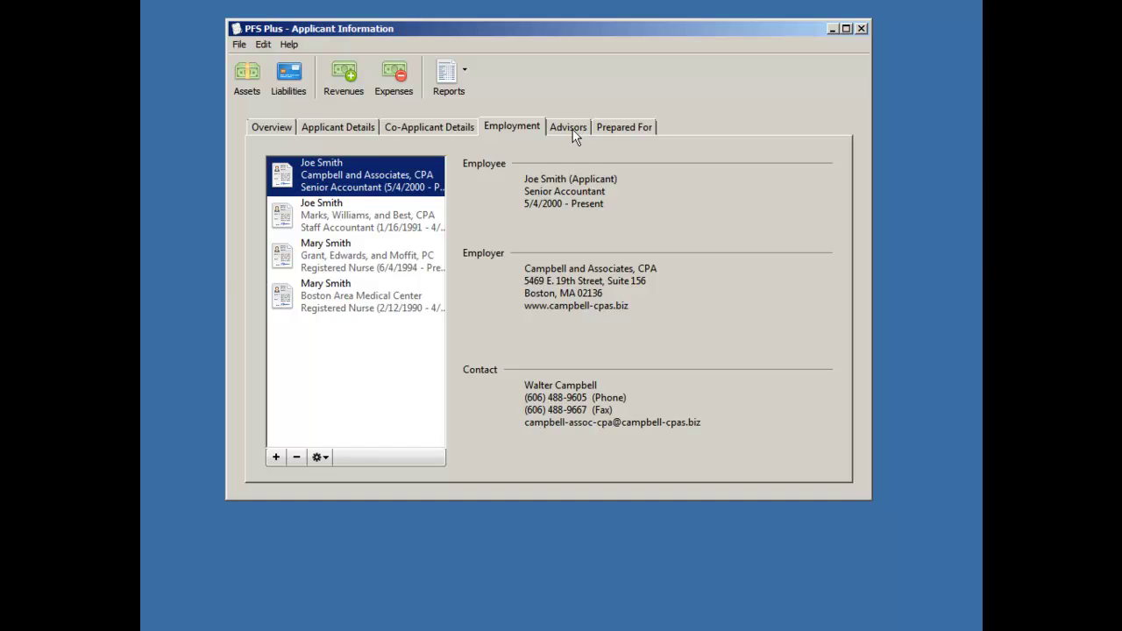
# Look through the applicant file's advisors, overview, applicant, employment and co-applicant sections, ending on the overview
pyautogui.click(572, 130)
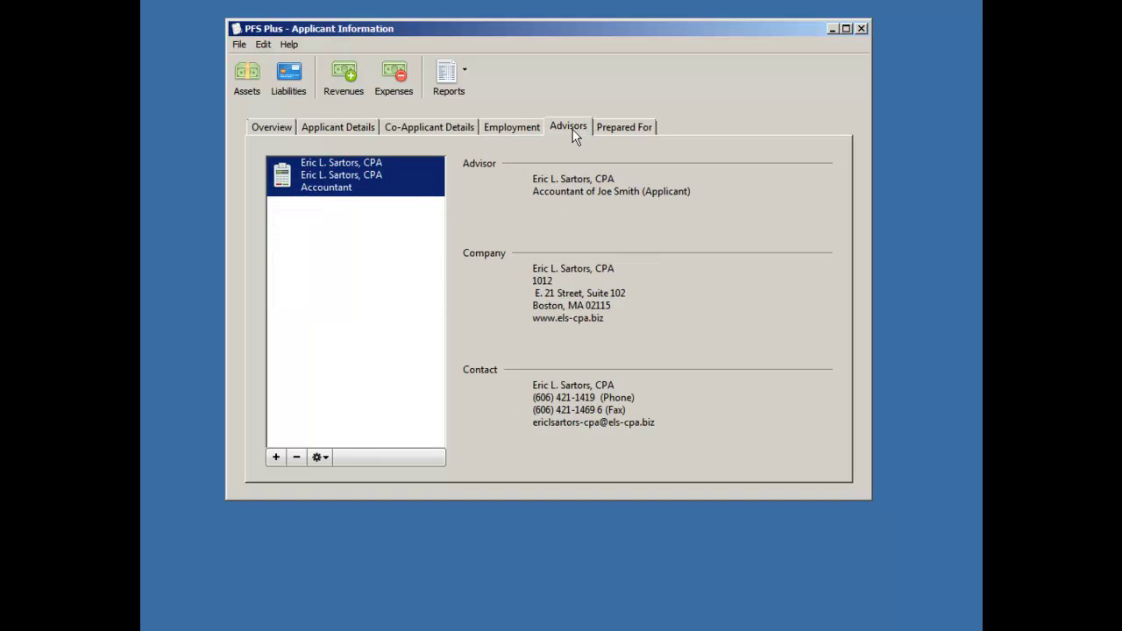
pyautogui.click(278, 123)
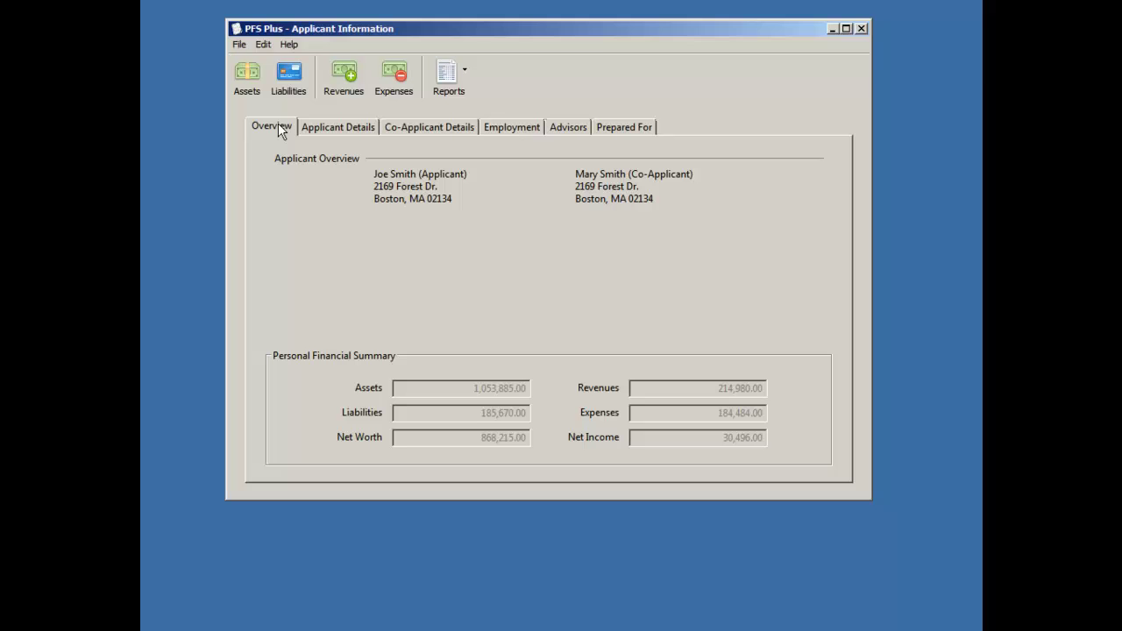
pyautogui.click(342, 127)
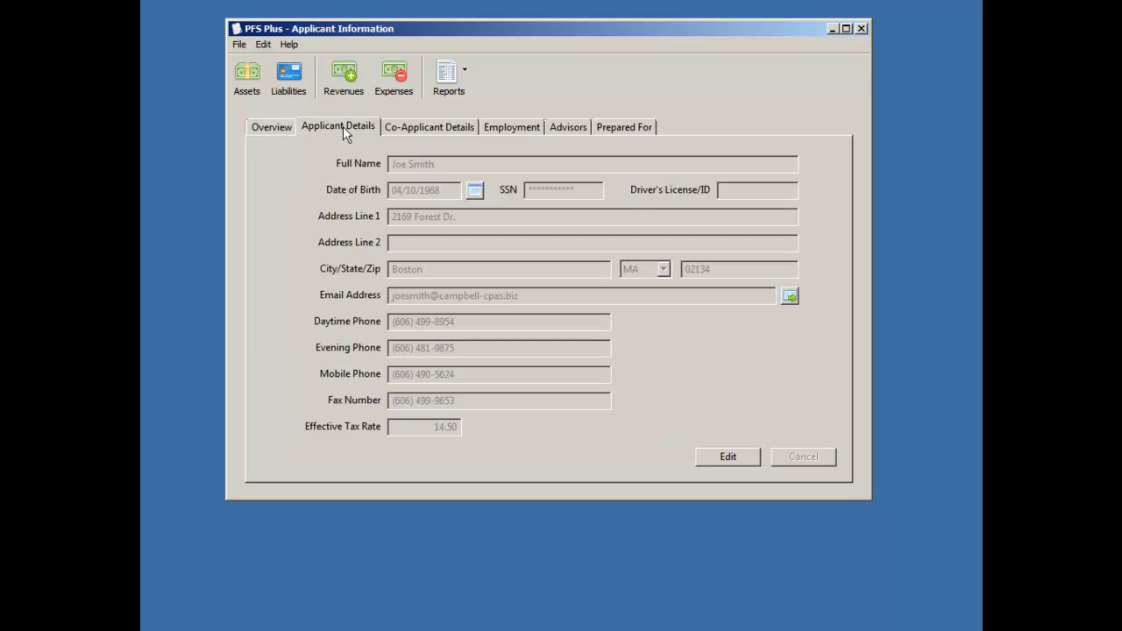
pyautogui.click(519, 129)
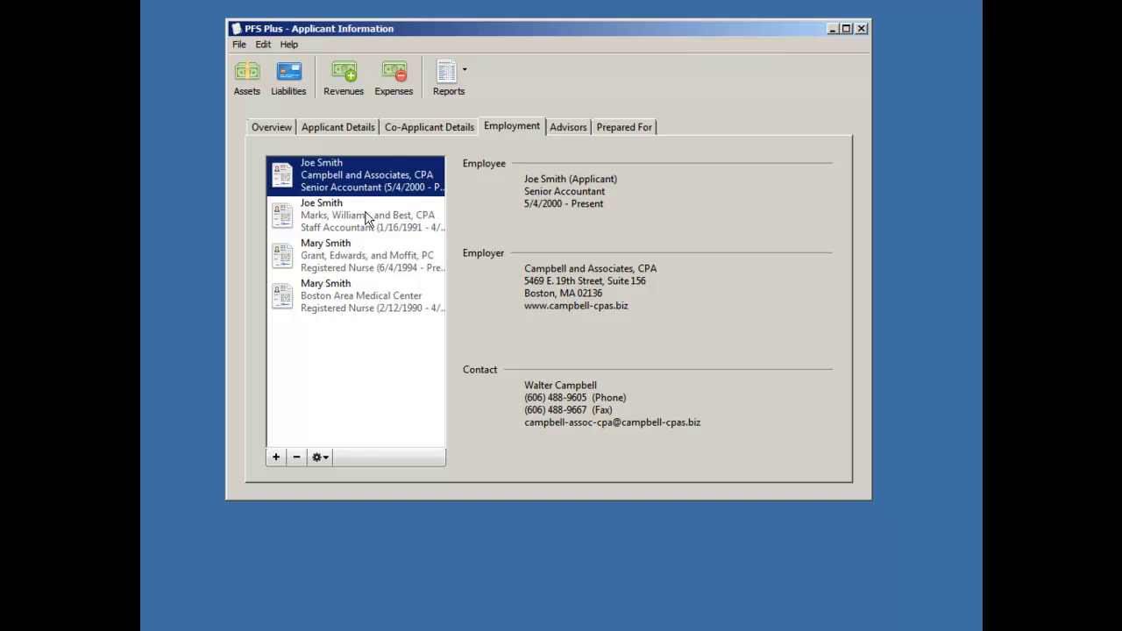
pyautogui.click(447, 129)
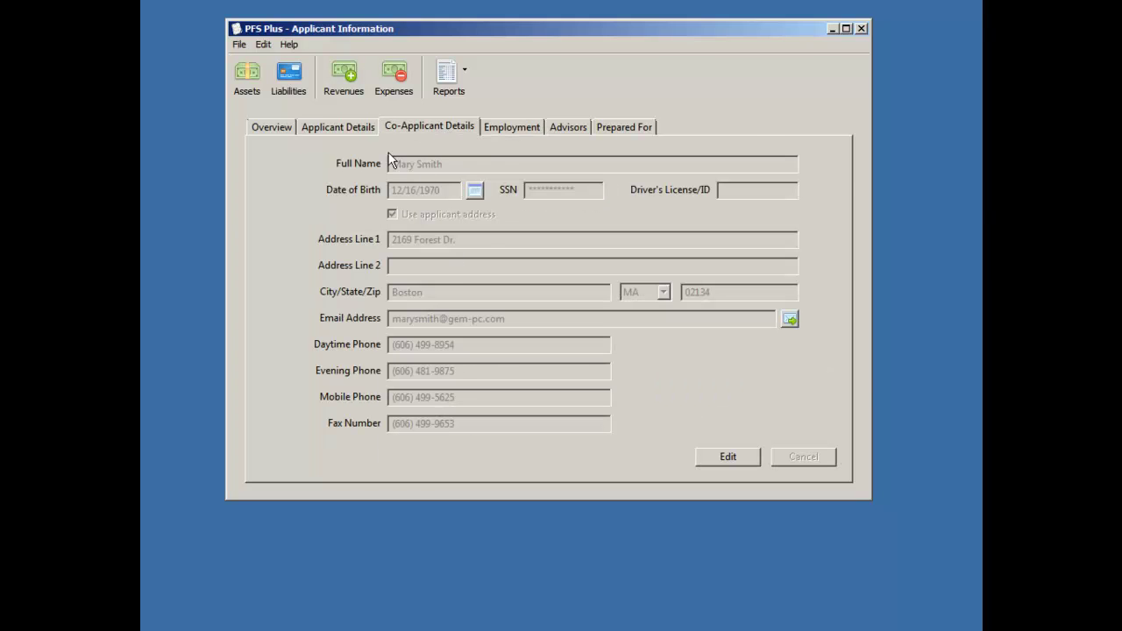
pyautogui.click(282, 130)
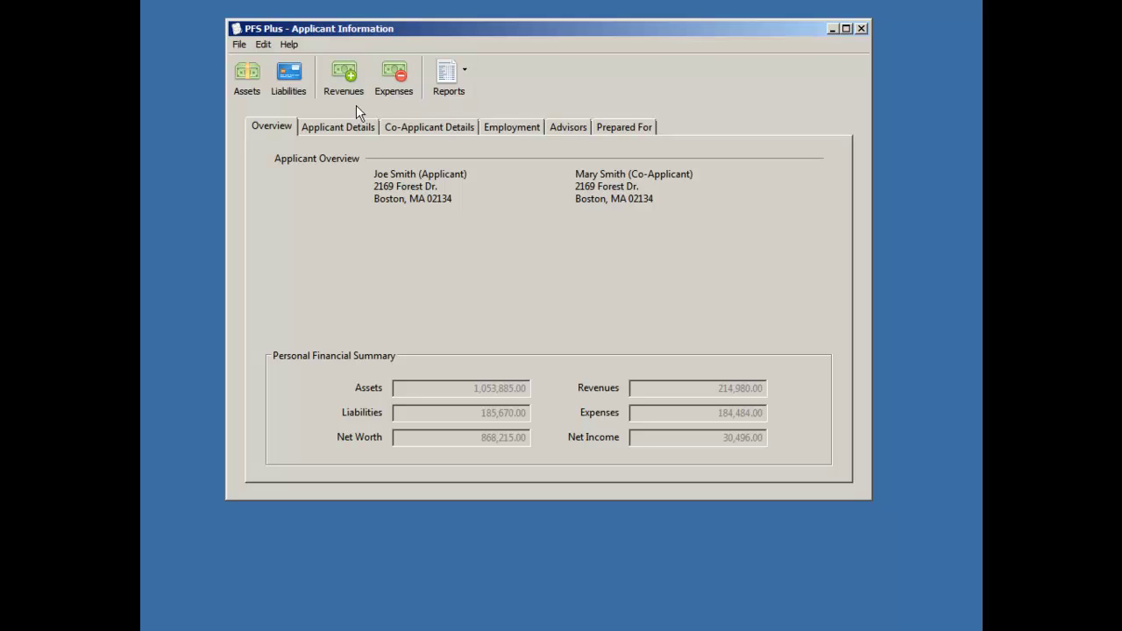
# View the assets list and the Whole Life Policy asset's details, closing both windows when done
pyautogui.click(248, 77)
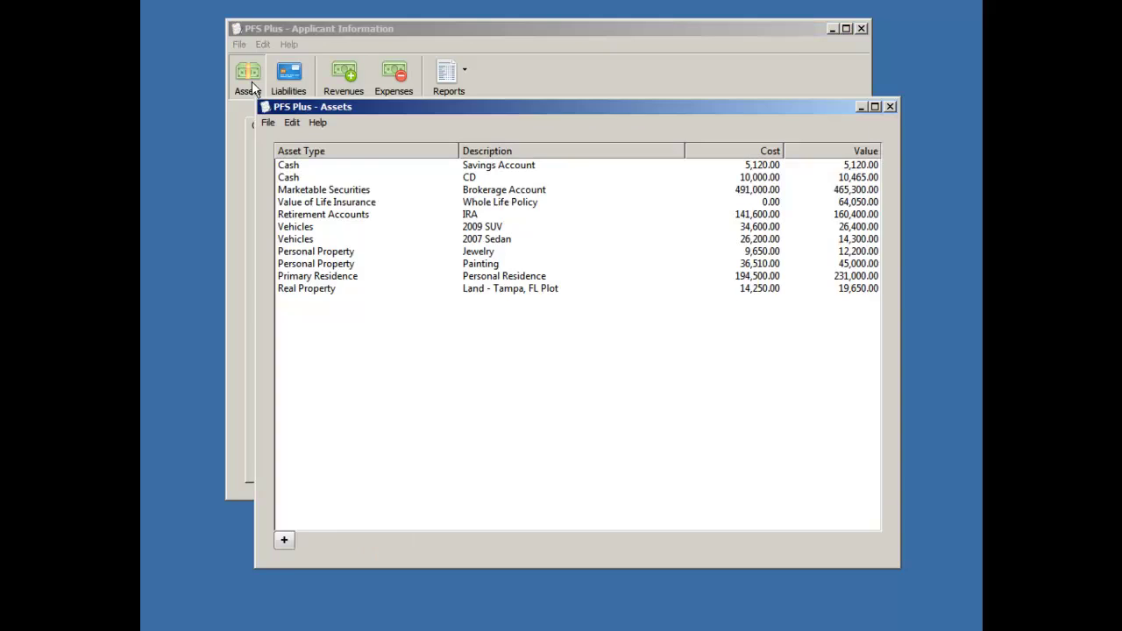
pyautogui.doubleClick(558, 200)
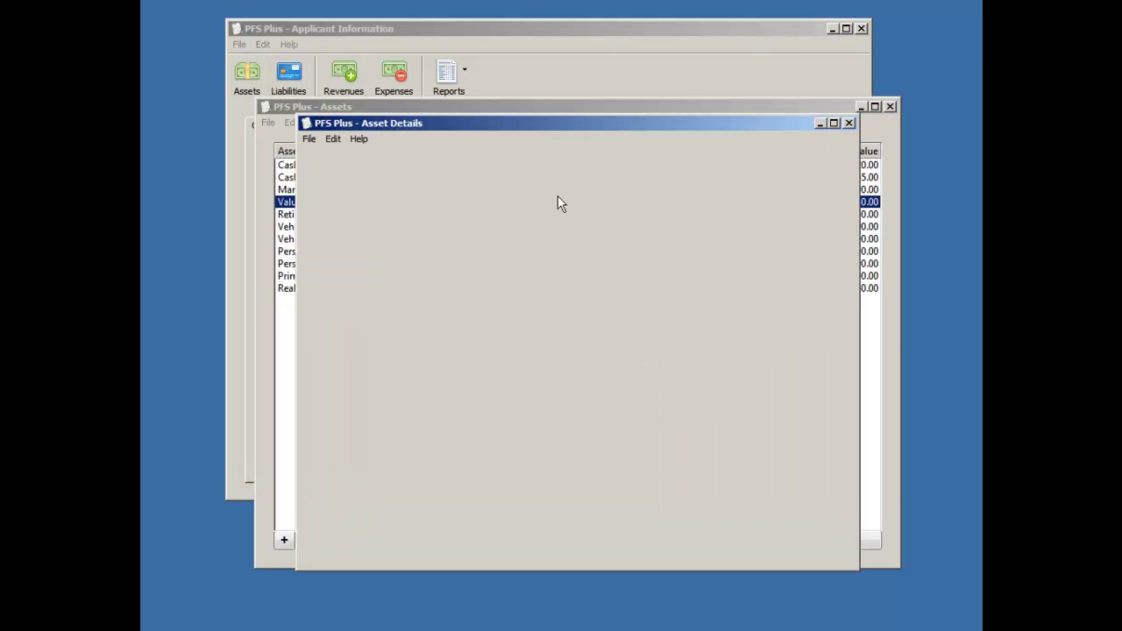
pyautogui.click(849, 124)
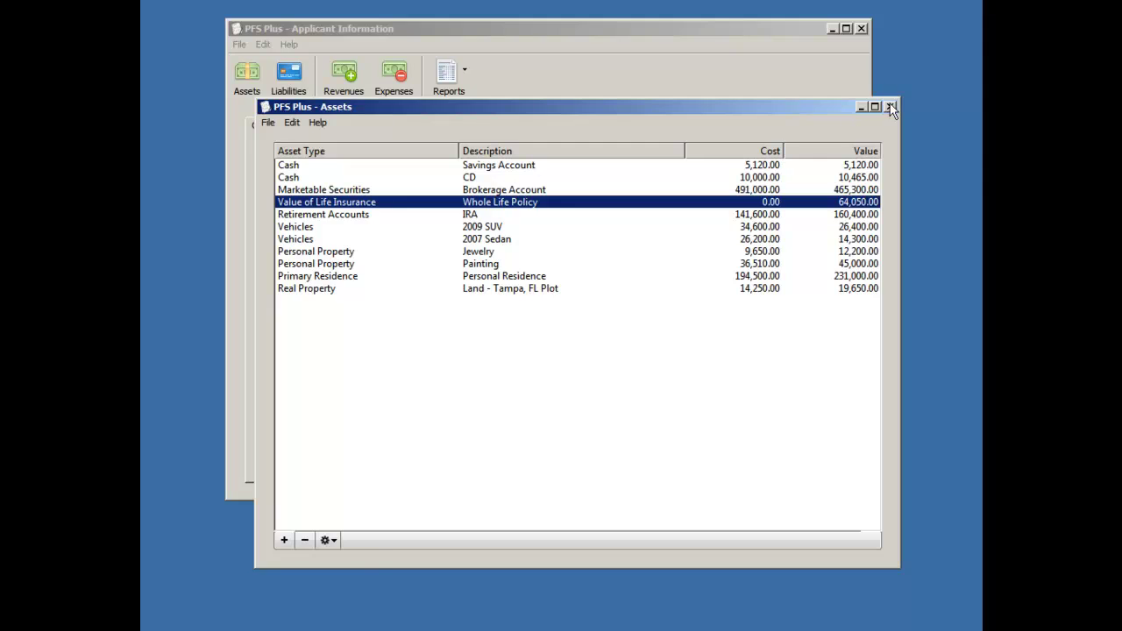
pyautogui.click(889, 106)
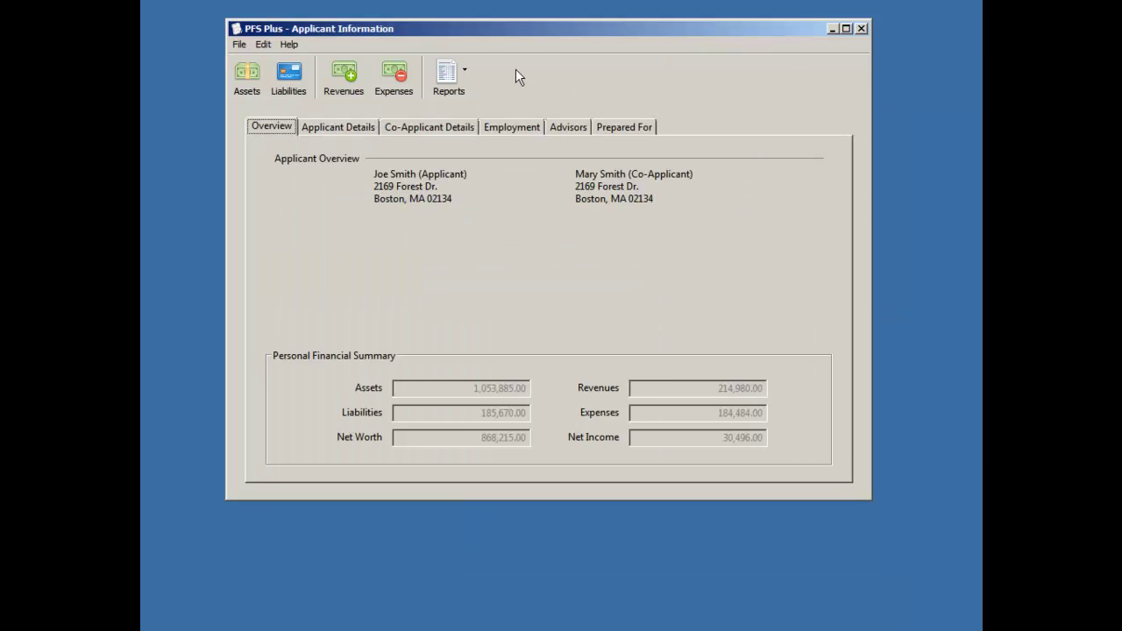
# Close the applicant information window, continue the trial as a demo, and view the applicant's contact summary on the overview
pyautogui.click(861, 29)
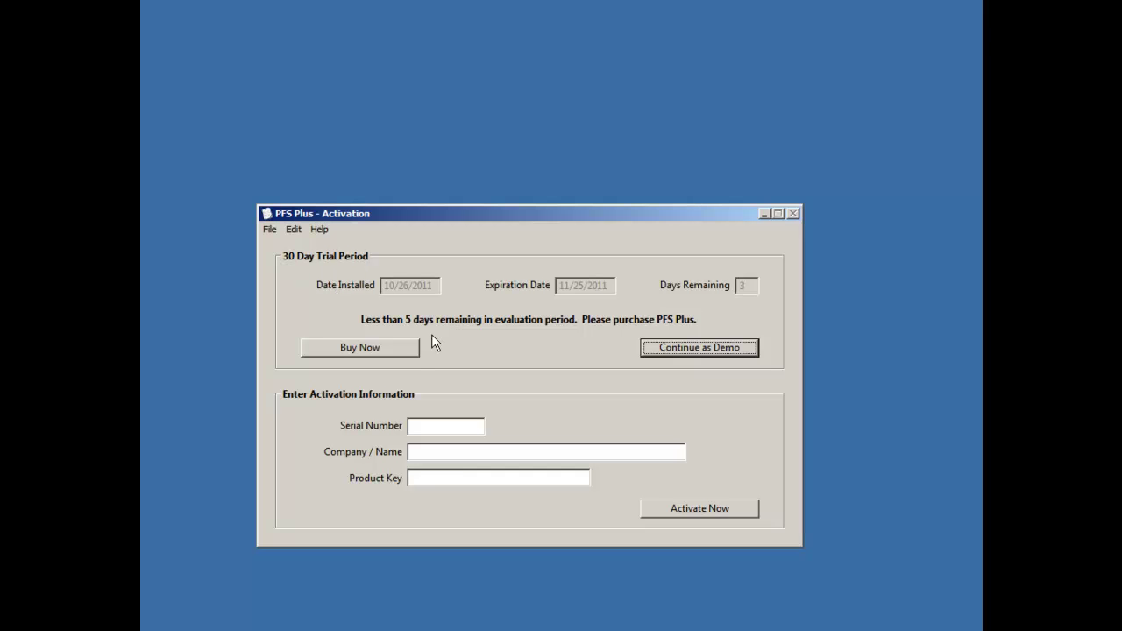
pyautogui.click(675, 348)
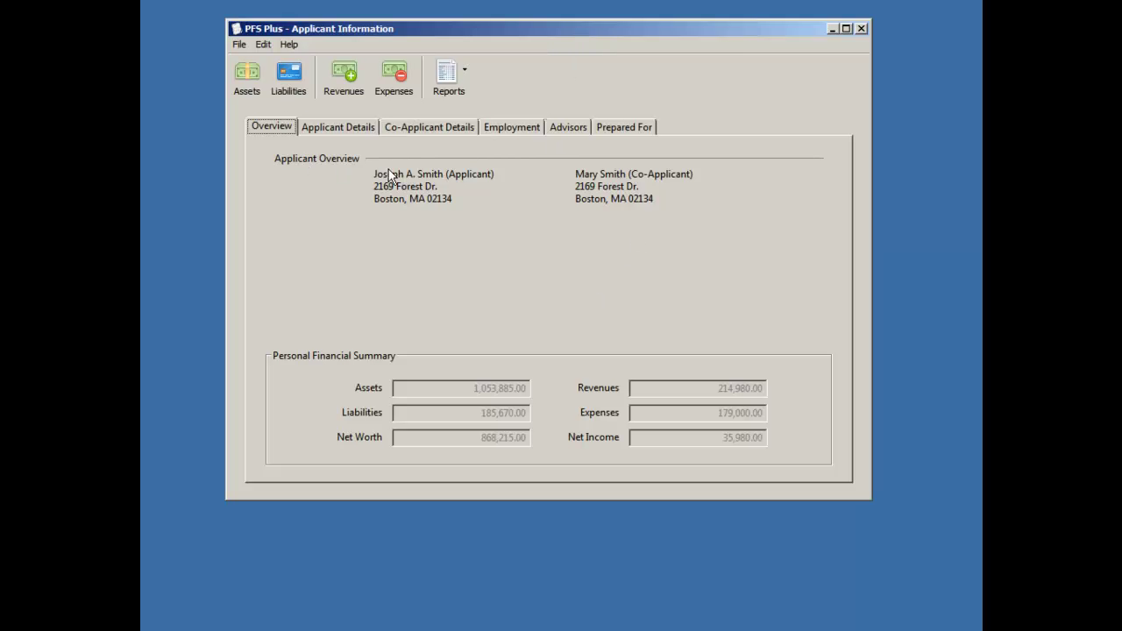
pyautogui.moveTo(420, 201)
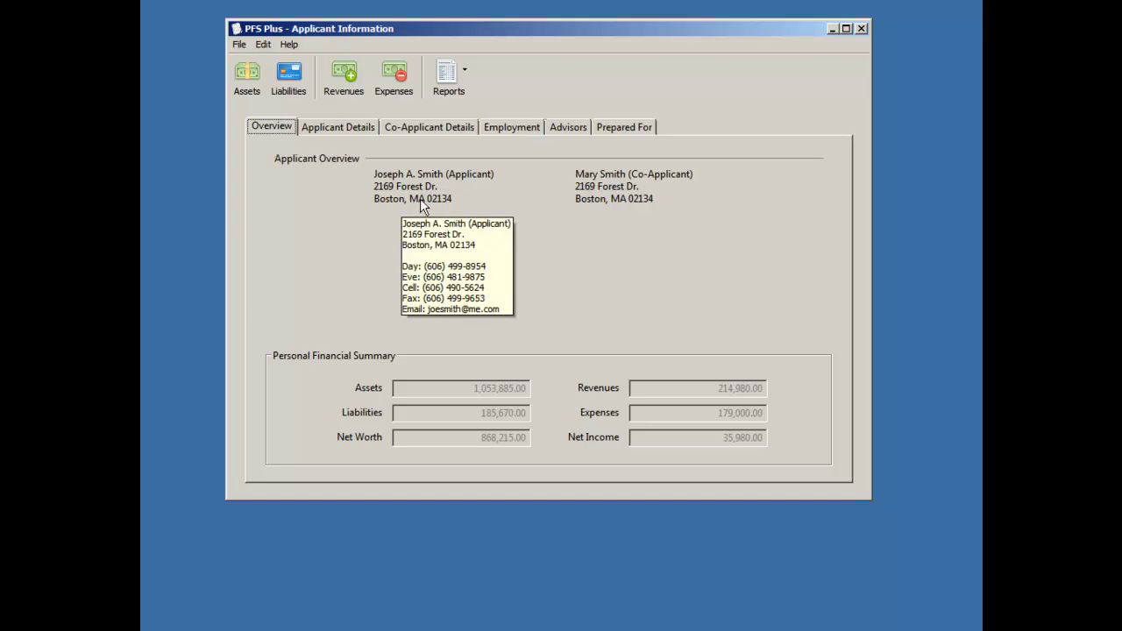
# Examine the Enable Password Protection form and the other password options, leaving the data file without a password
pyautogui.click(240, 44)
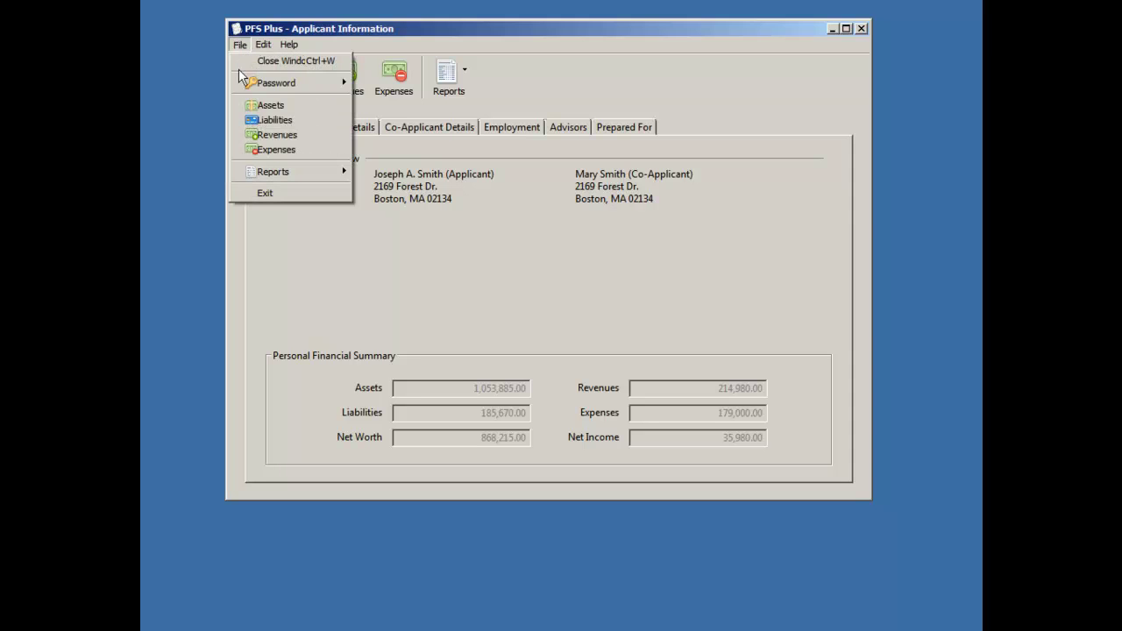
pyautogui.moveTo(298, 84)
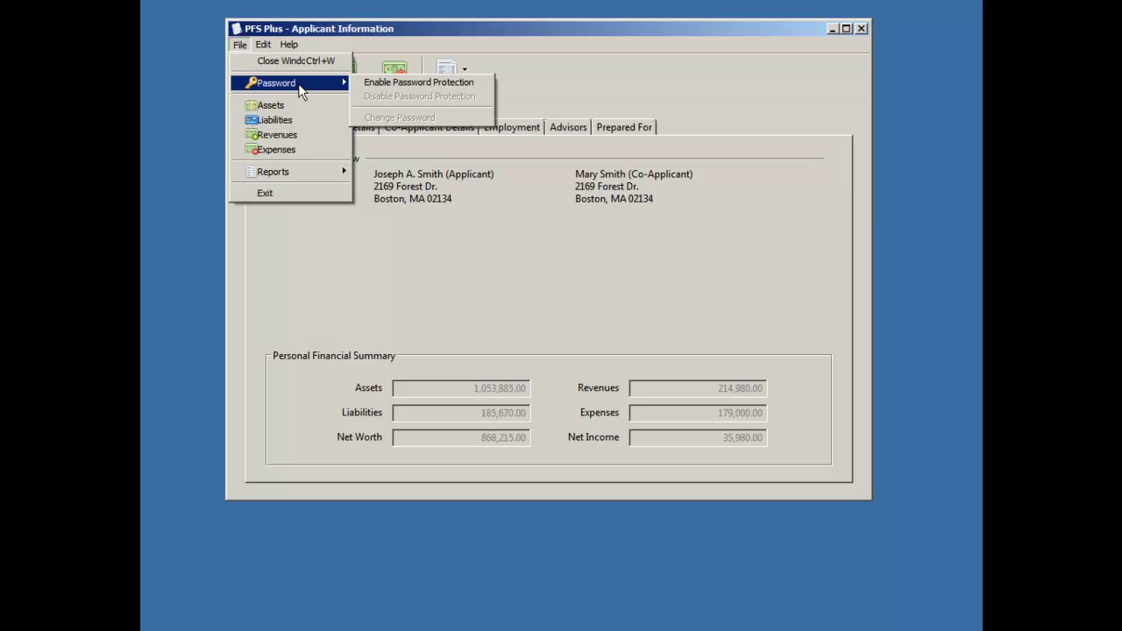
pyautogui.click(476, 82)
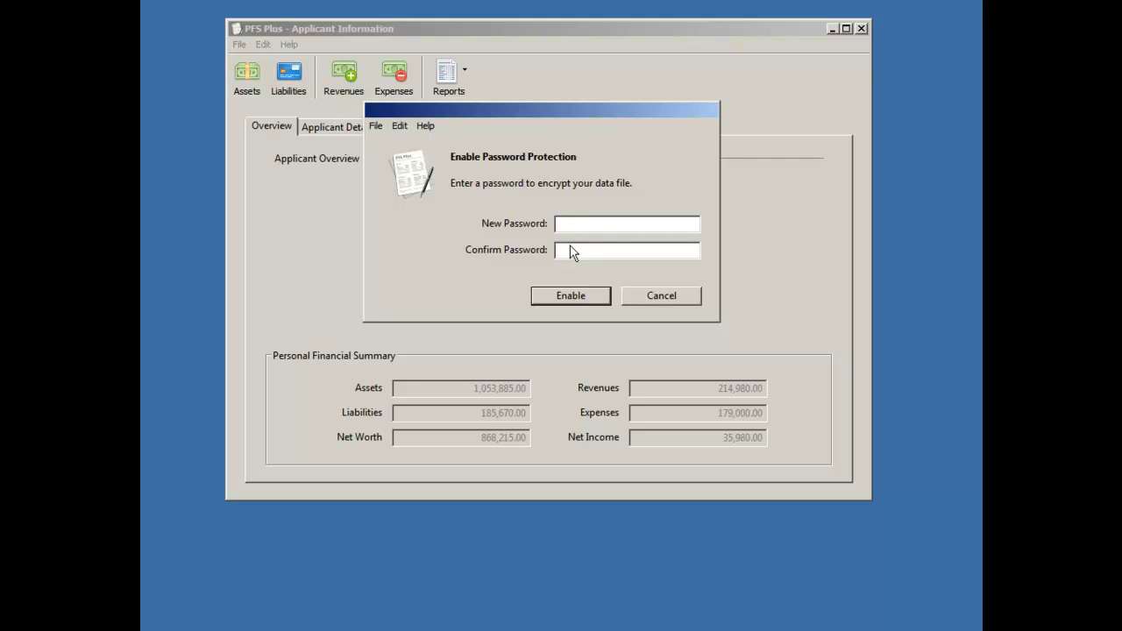
pyautogui.click(691, 296)
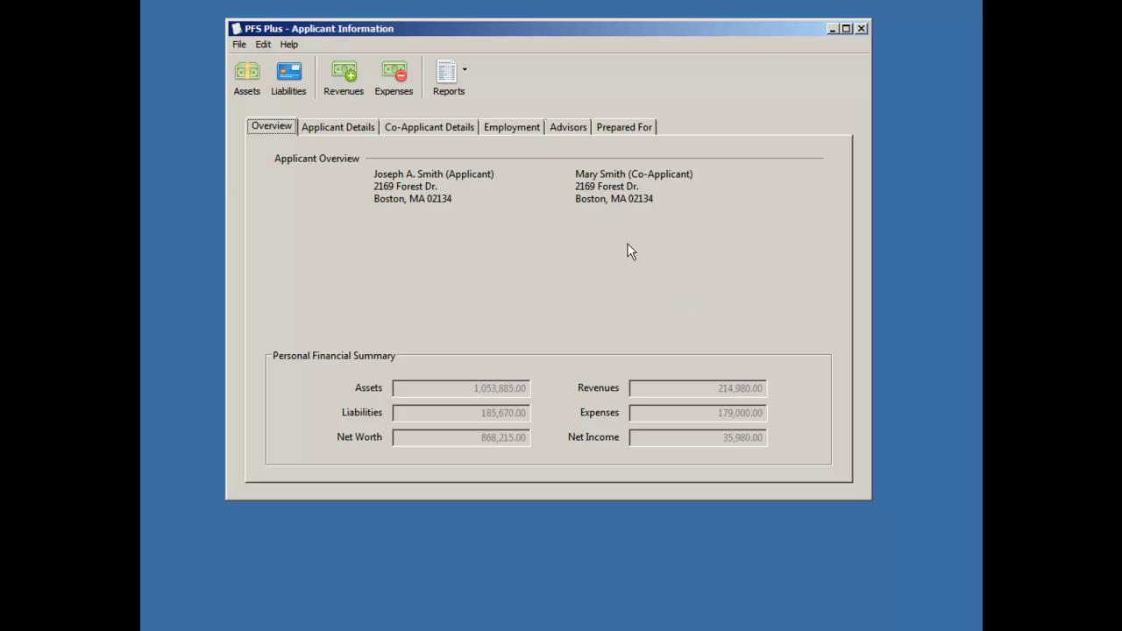
pyautogui.click(241, 45)
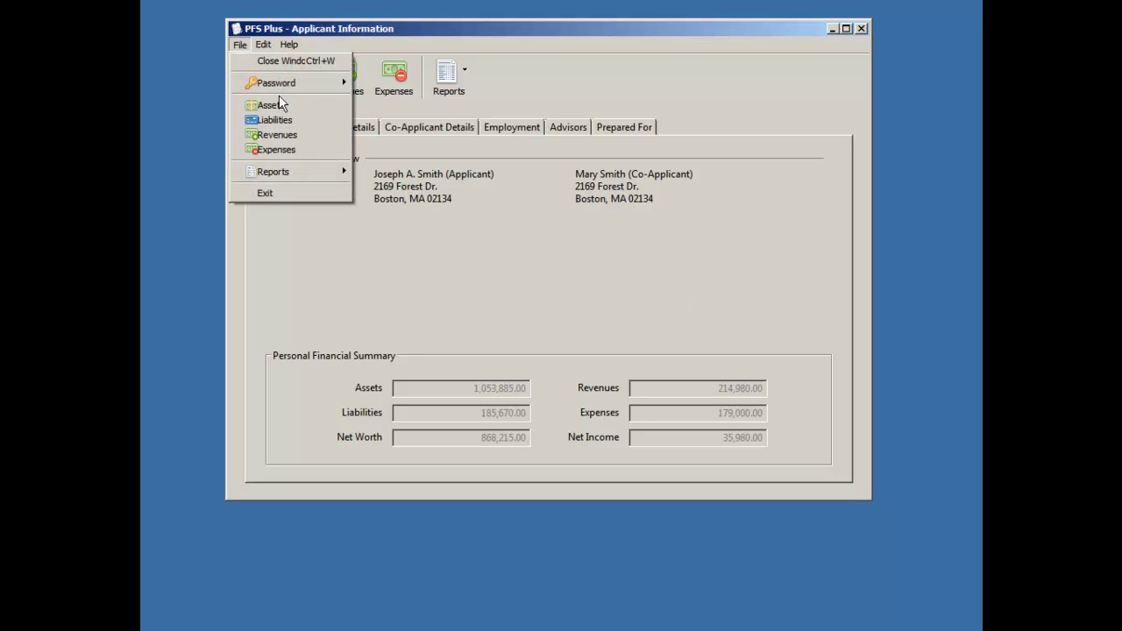
pyautogui.moveTo(327, 93)
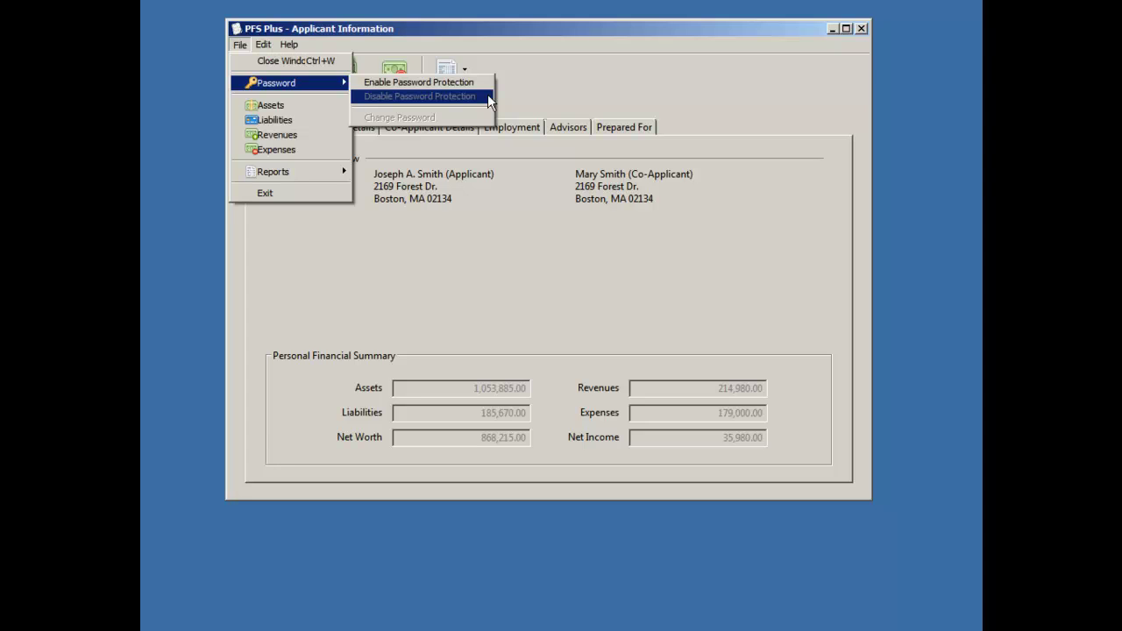
pyautogui.click(525, 89)
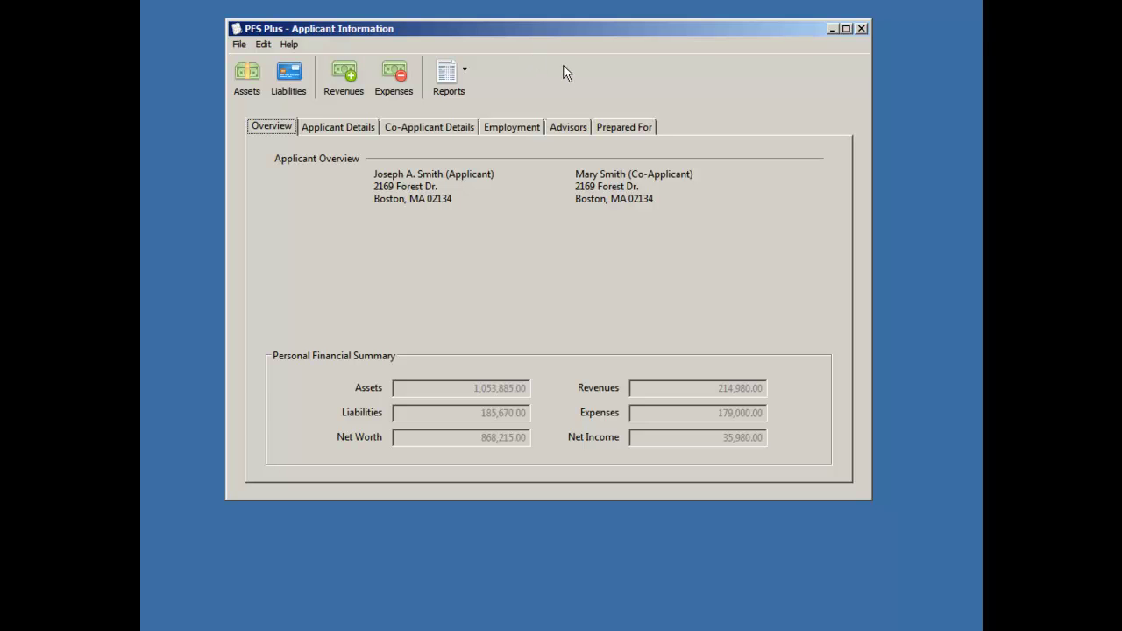
# Set the data location option to temporarily use the built-in sample data and confirm the switch
pyautogui.click(264, 41)
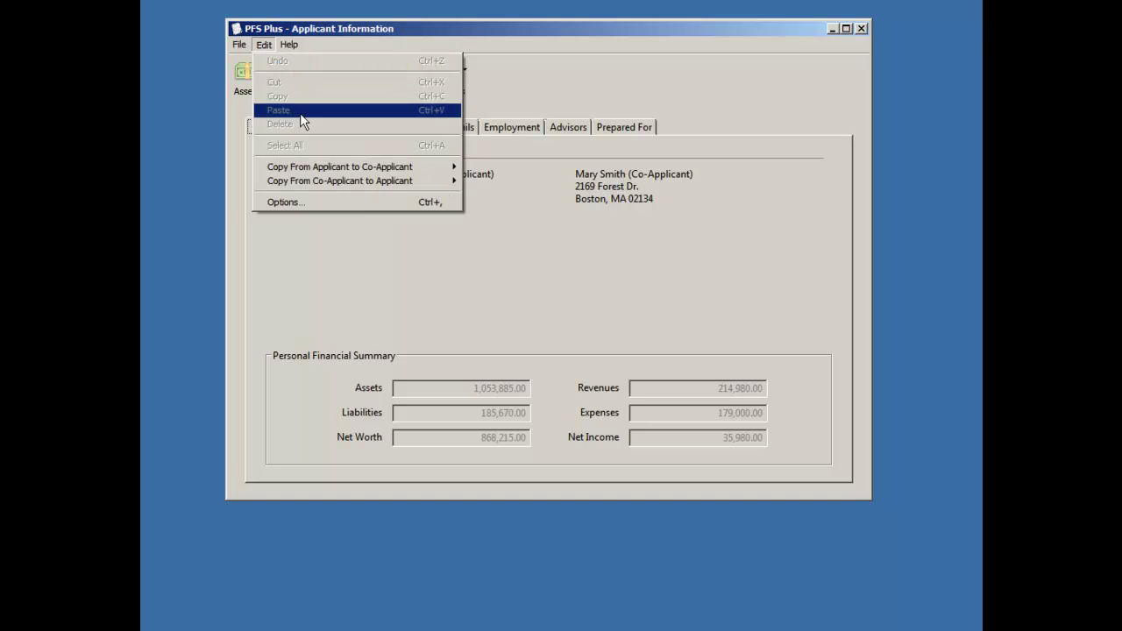
pyautogui.click(365, 204)
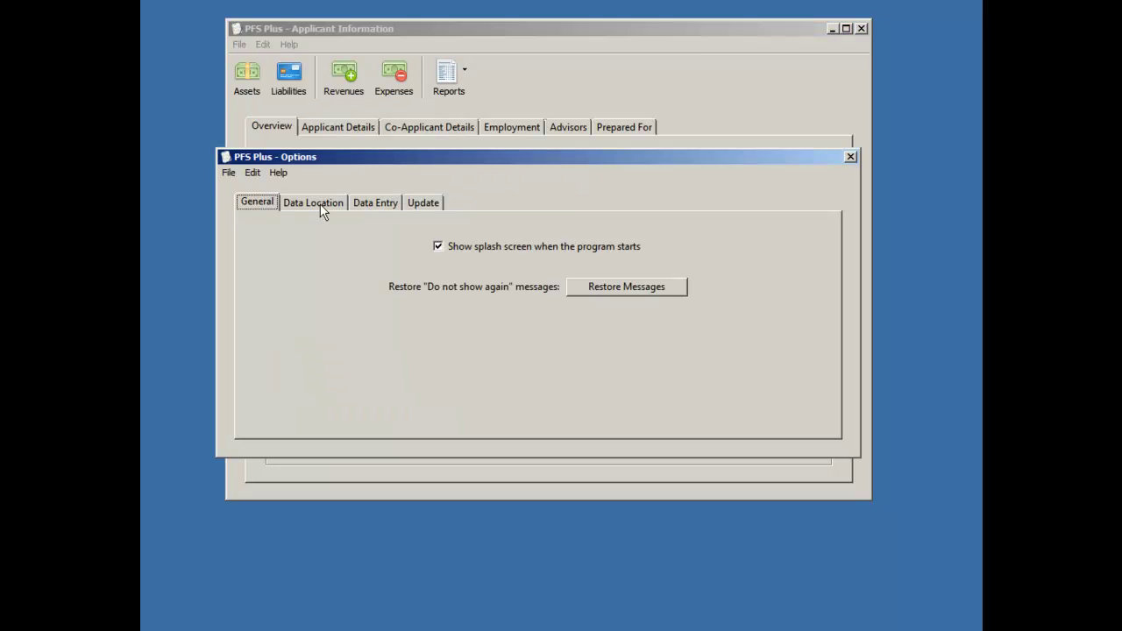
pyautogui.click(321, 205)
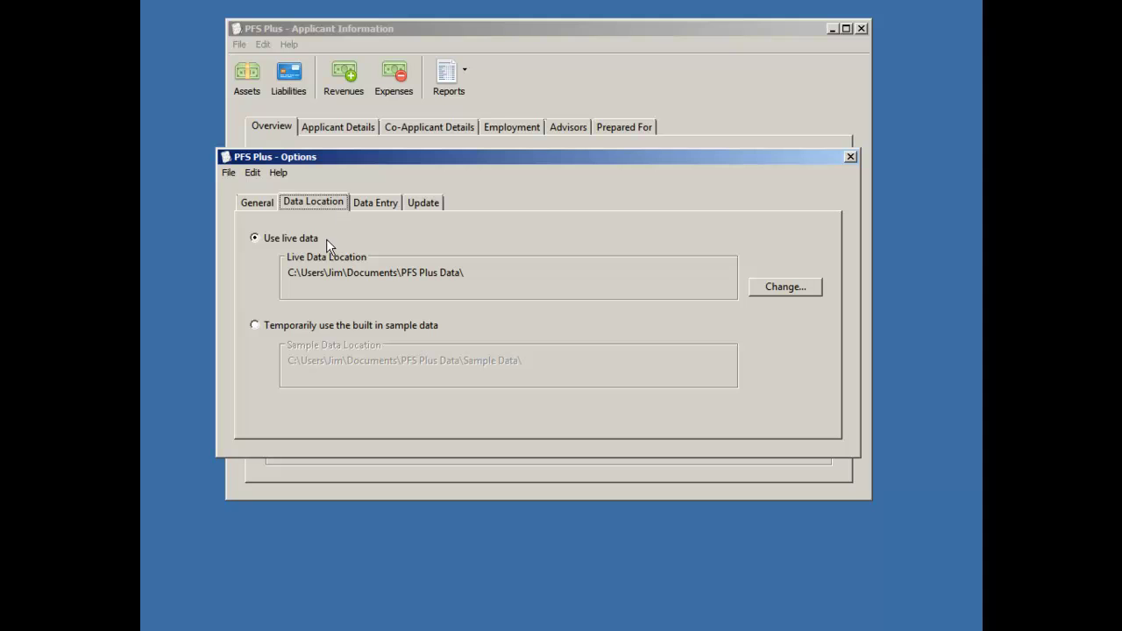
pyautogui.click(255, 325)
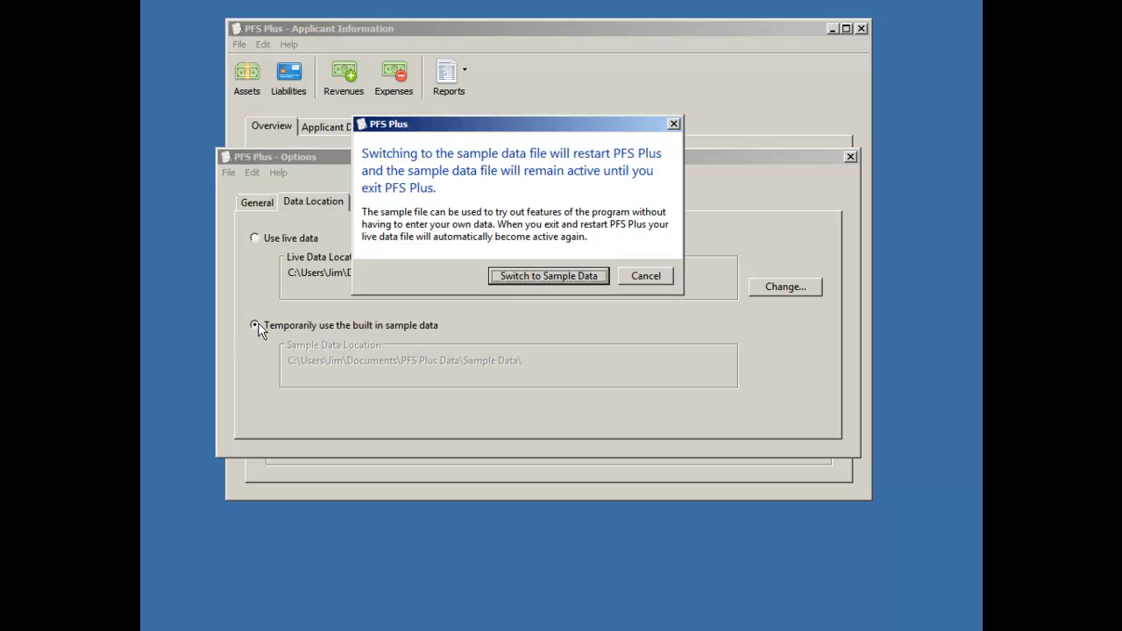
pyautogui.click(549, 276)
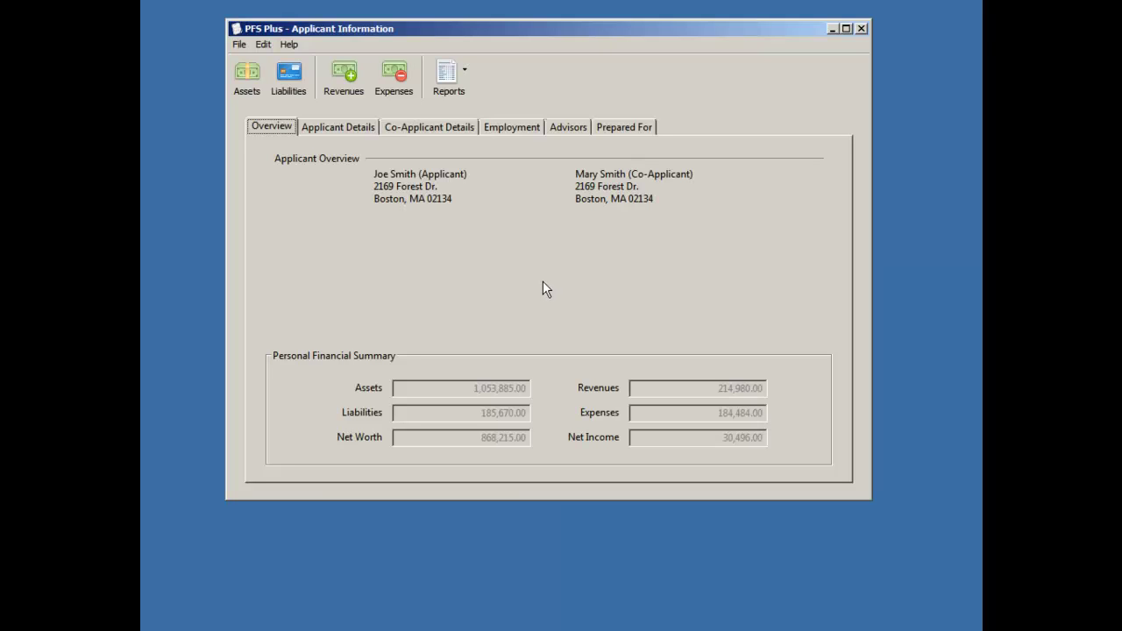
# Check which data location is active in the program options and close the options window
pyautogui.click(259, 44)
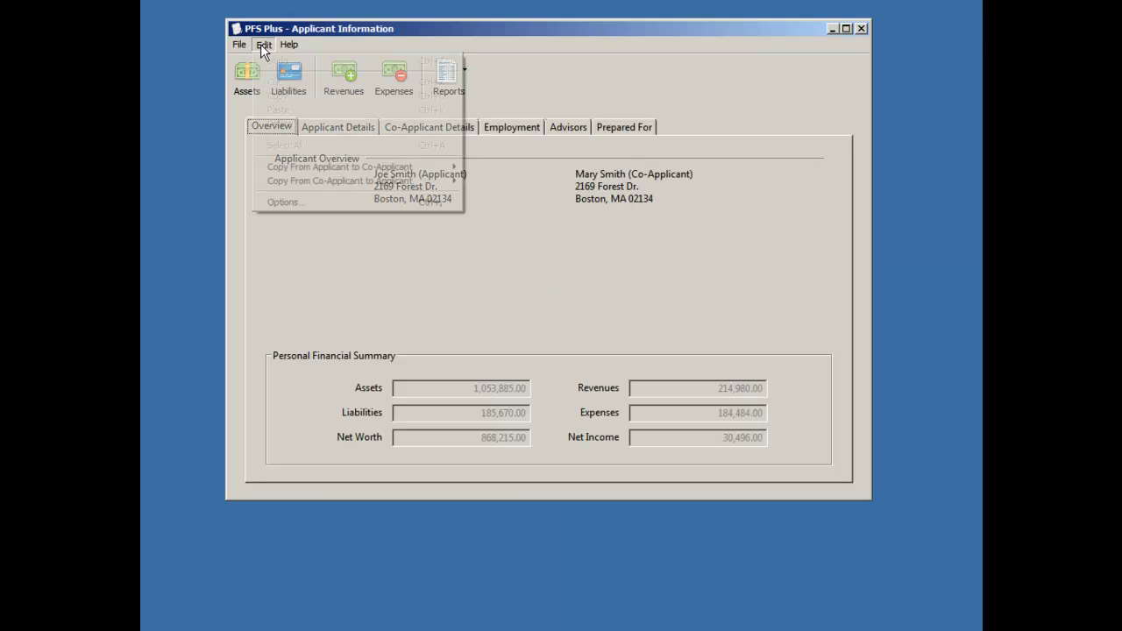
pyautogui.click(311, 201)
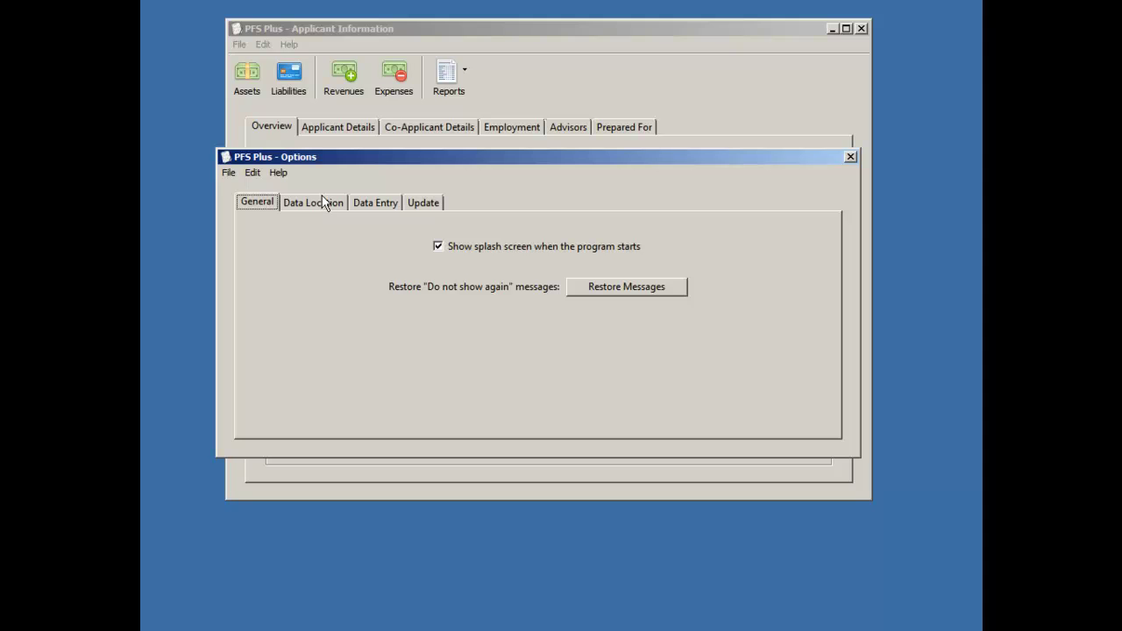
pyautogui.click(311, 202)
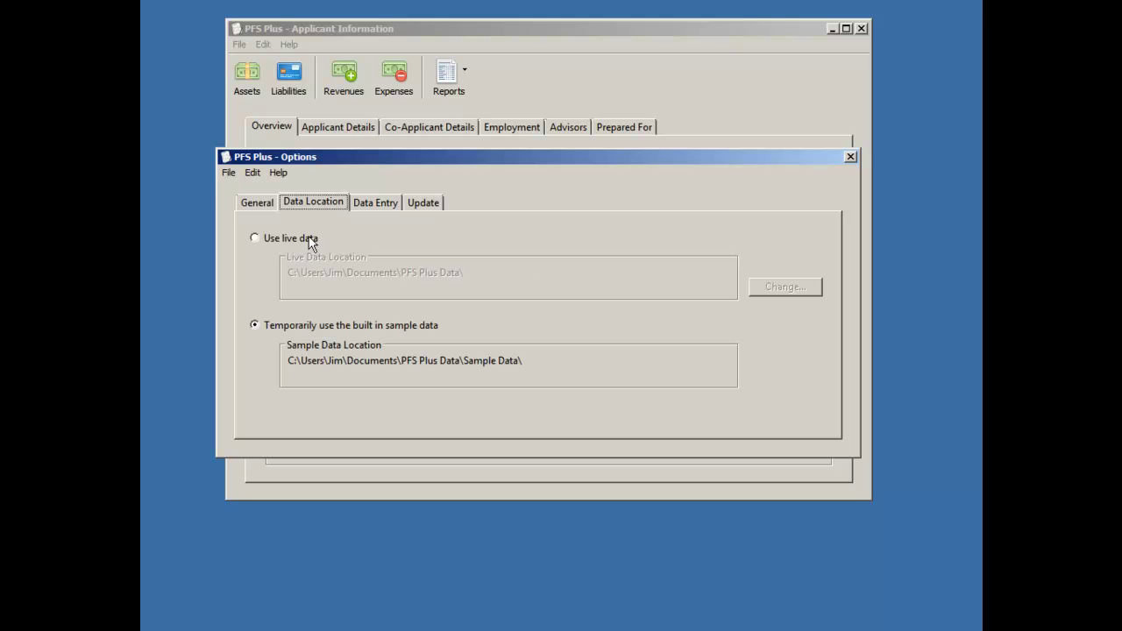
pyautogui.click(850, 156)
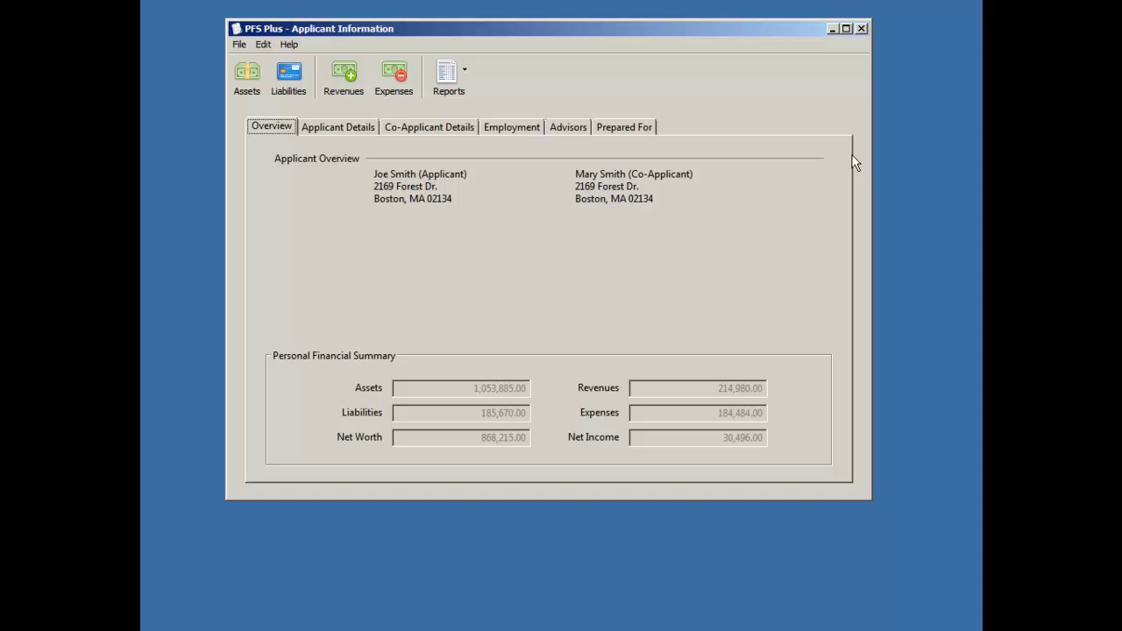
# Browse the sample file's applicant, co-applicant, employment, advisor and Prepared For sections in order
pyautogui.click(346, 131)
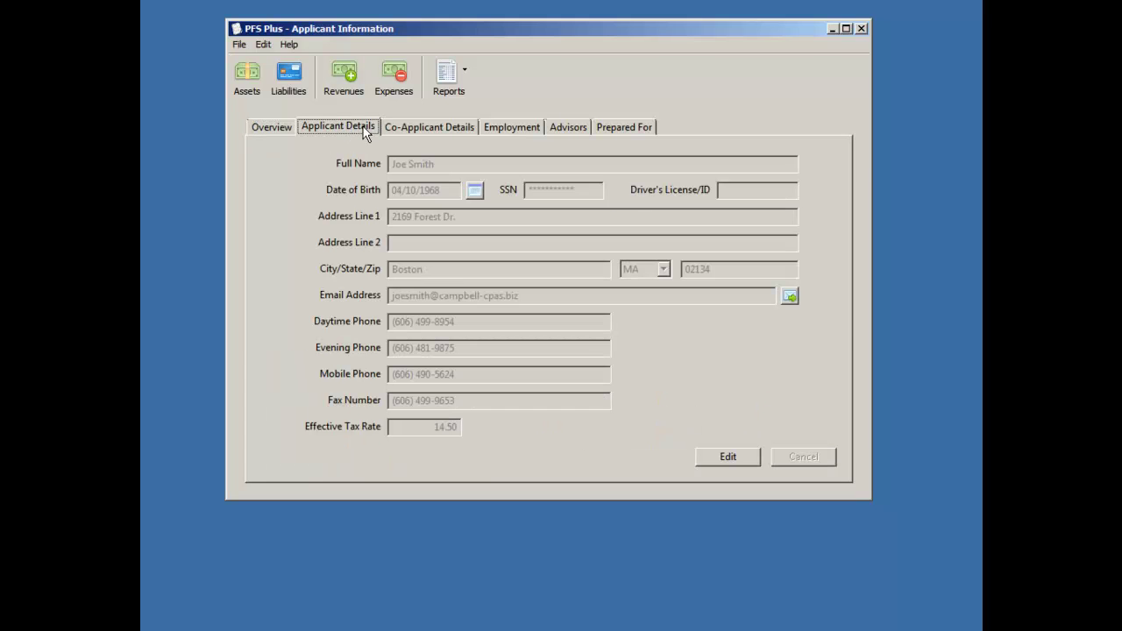
pyautogui.click(291, 127)
pyautogui.click(332, 125)
pyautogui.click(418, 130)
pyautogui.click(510, 127)
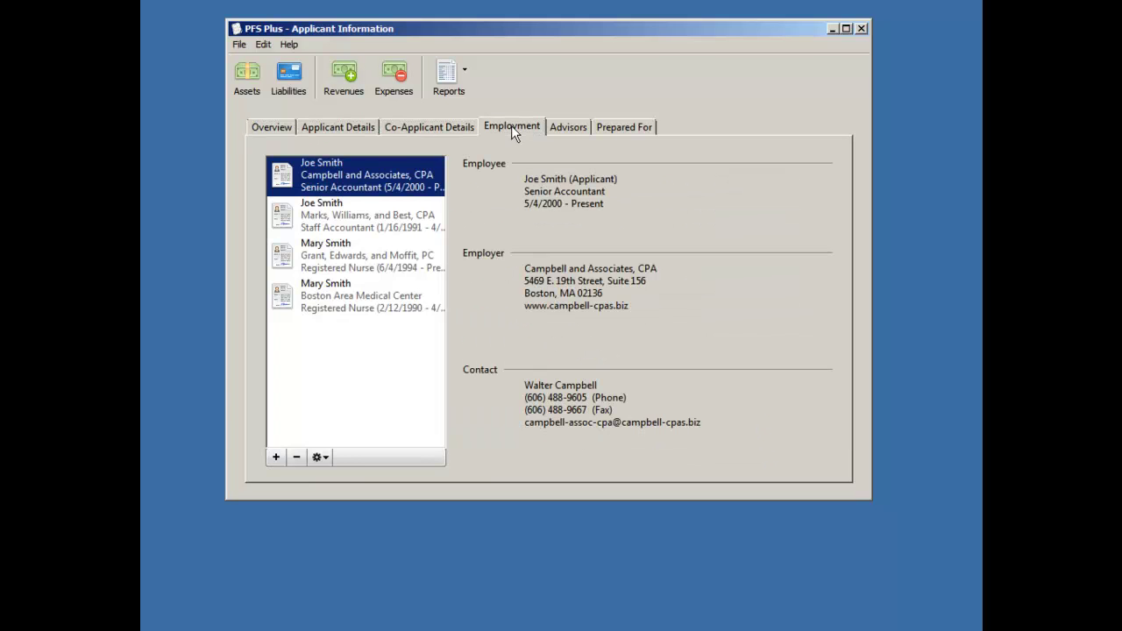
pyautogui.click(575, 130)
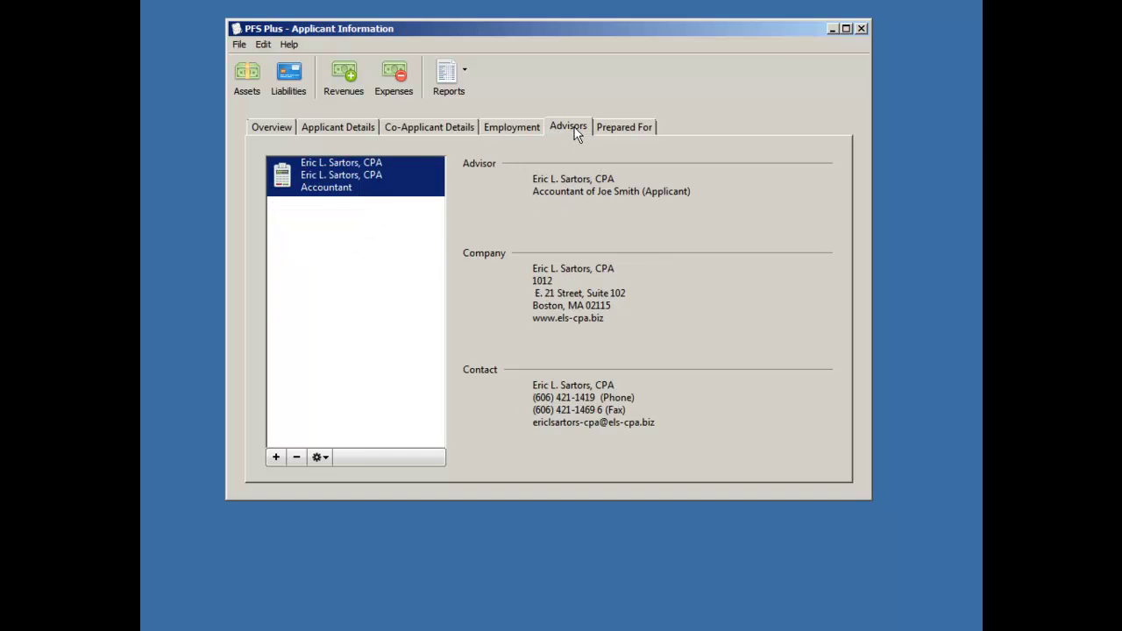
pyautogui.click(624, 130)
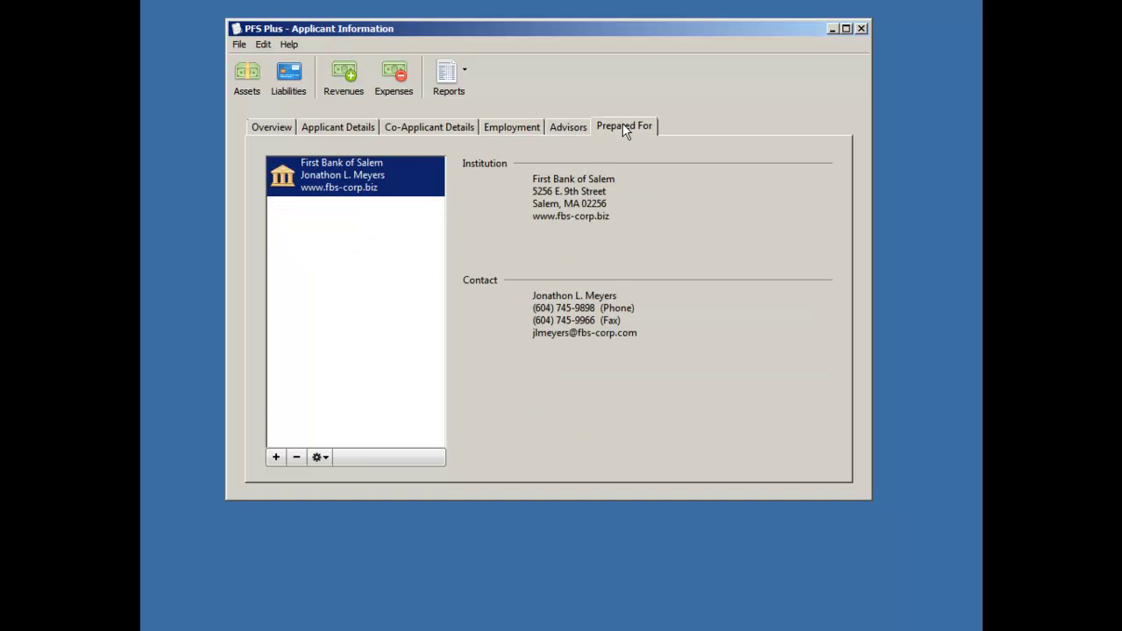
# Open the applicant's details for editing and cancel without entering any changes
pyautogui.click(354, 130)
pyautogui.click(743, 456)
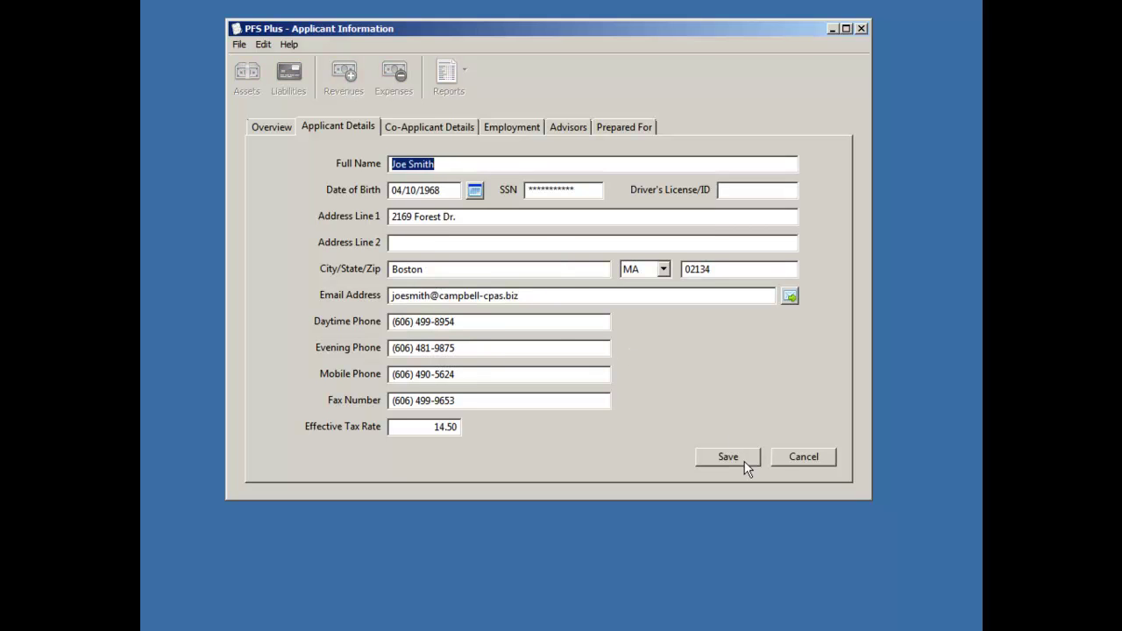
pyautogui.click(788, 464)
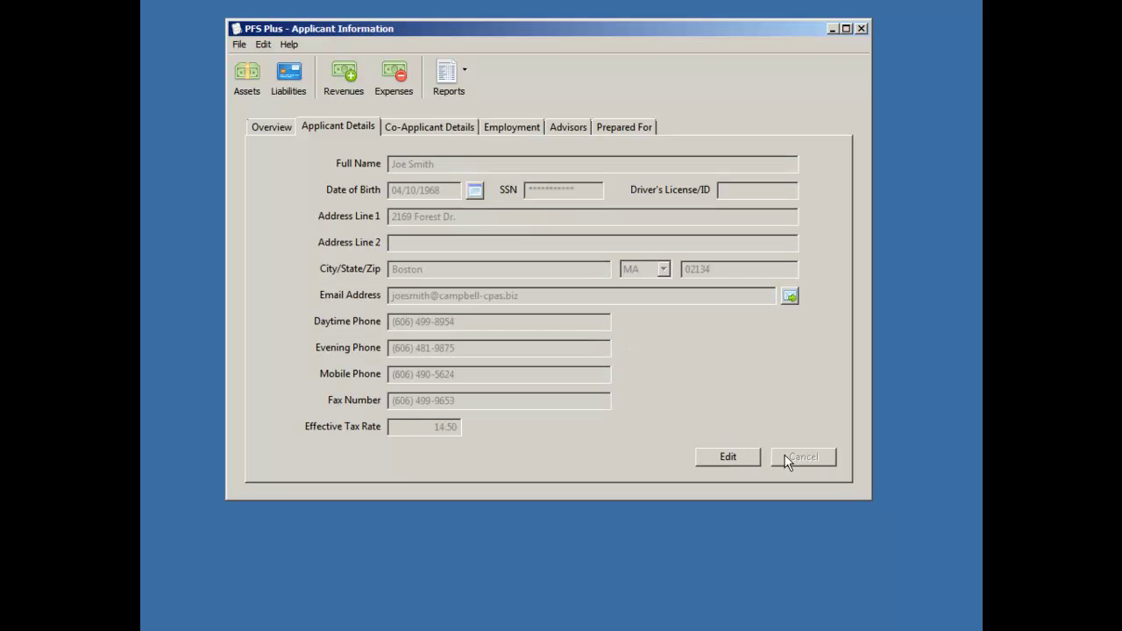
# Open the co-applicant's details for editing and cancel without entering any changes
pyautogui.click(467, 129)
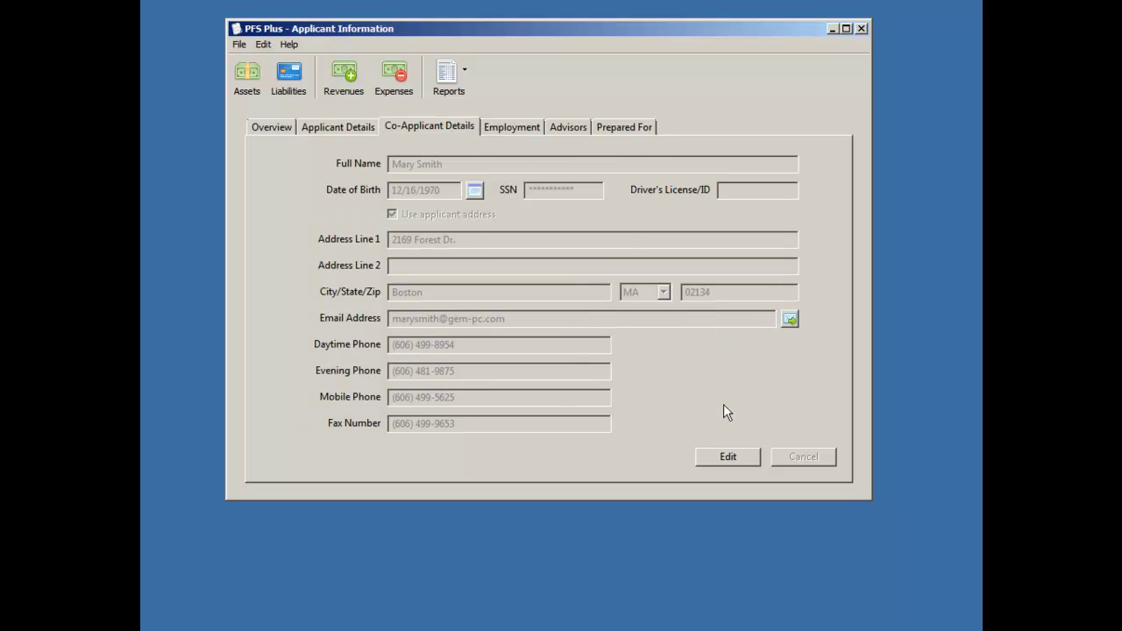
pyautogui.click(728, 457)
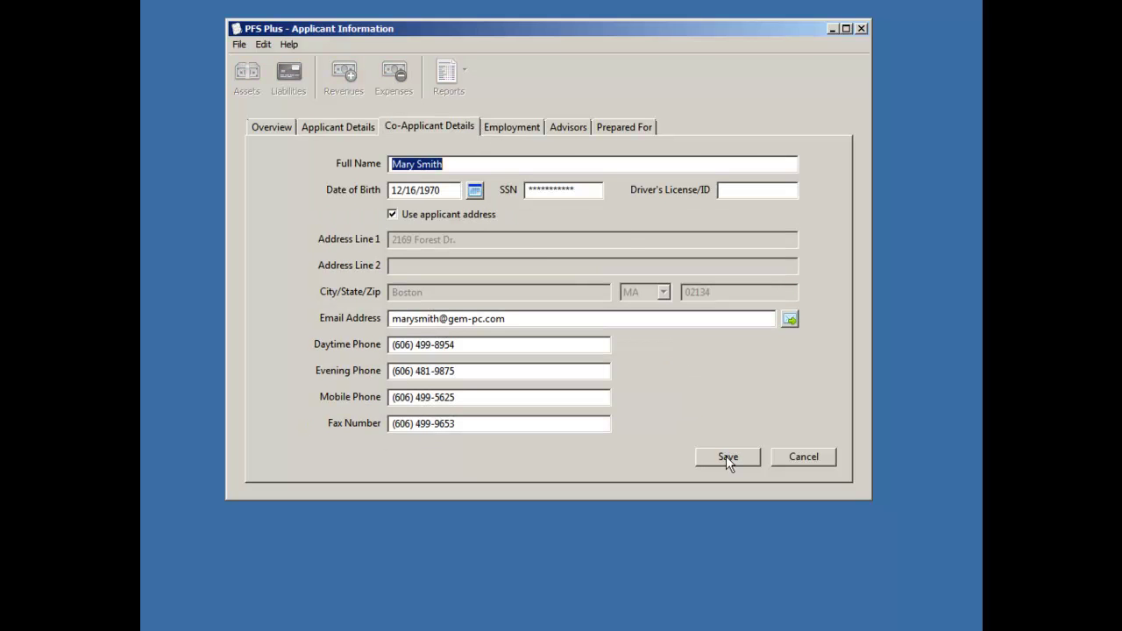
pyautogui.click(798, 457)
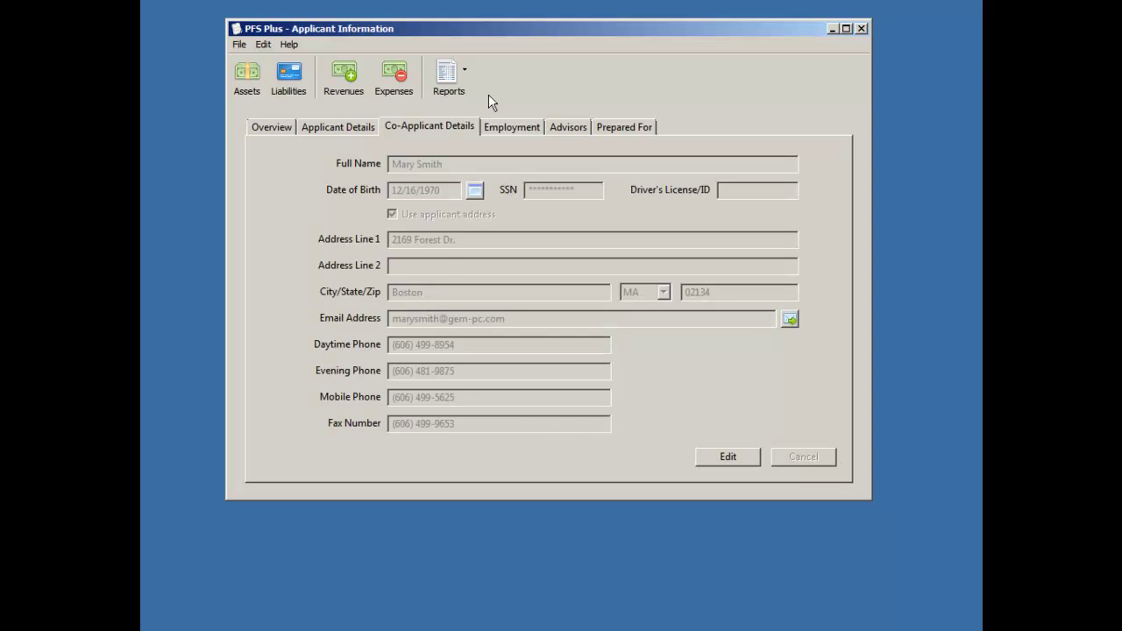
# Review the applicant's employment at Marks, Williams, and Best, CPA, the advisor and Prepared For entries, and return to the overview
pyautogui.click(528, 132)
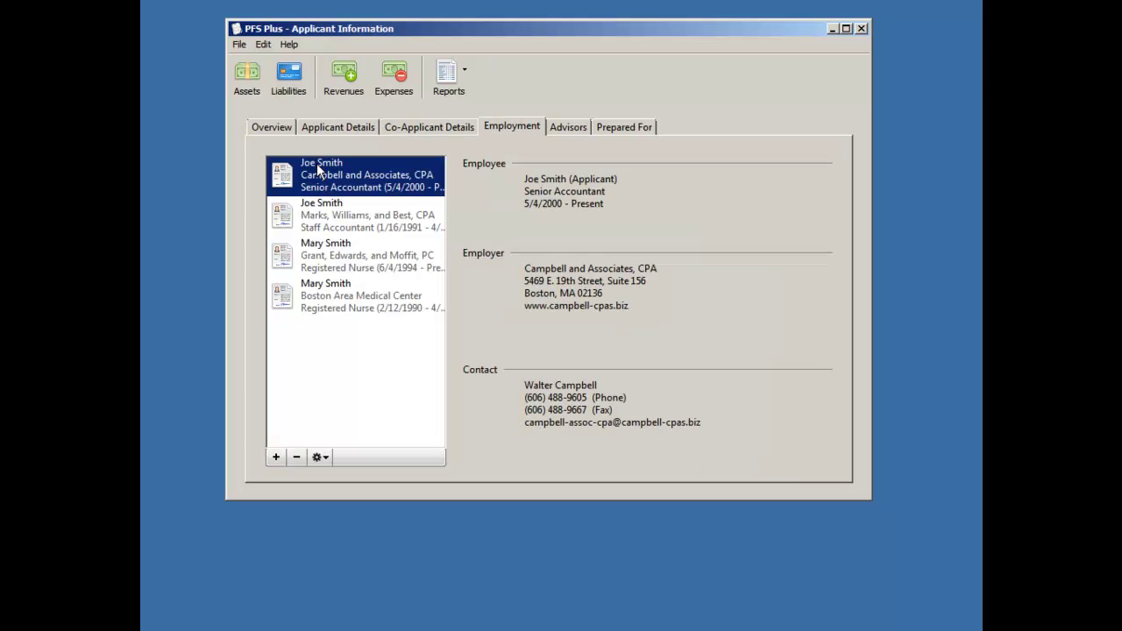
pyautogui.click(309, 226)
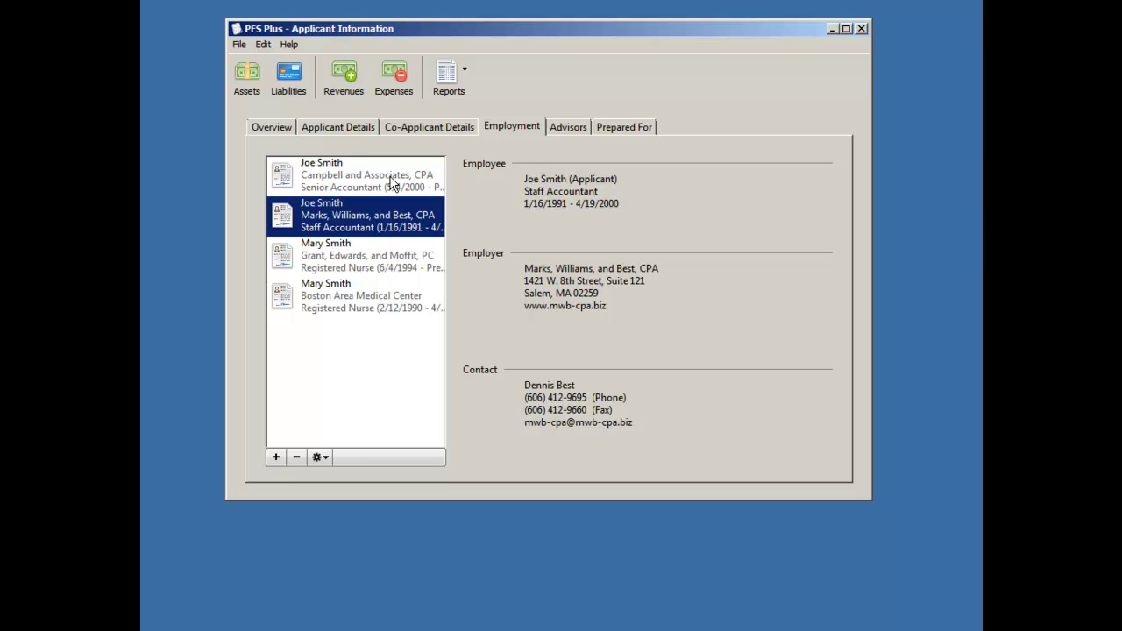
pyautogui.click(574, 131)
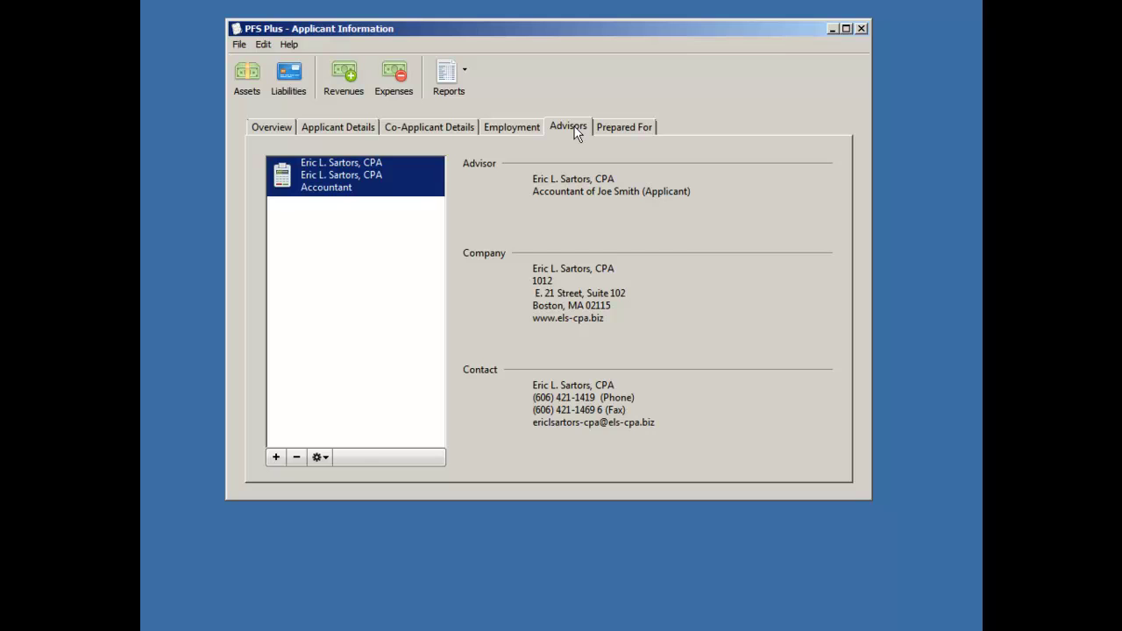
pyautogui.click(629, 130)
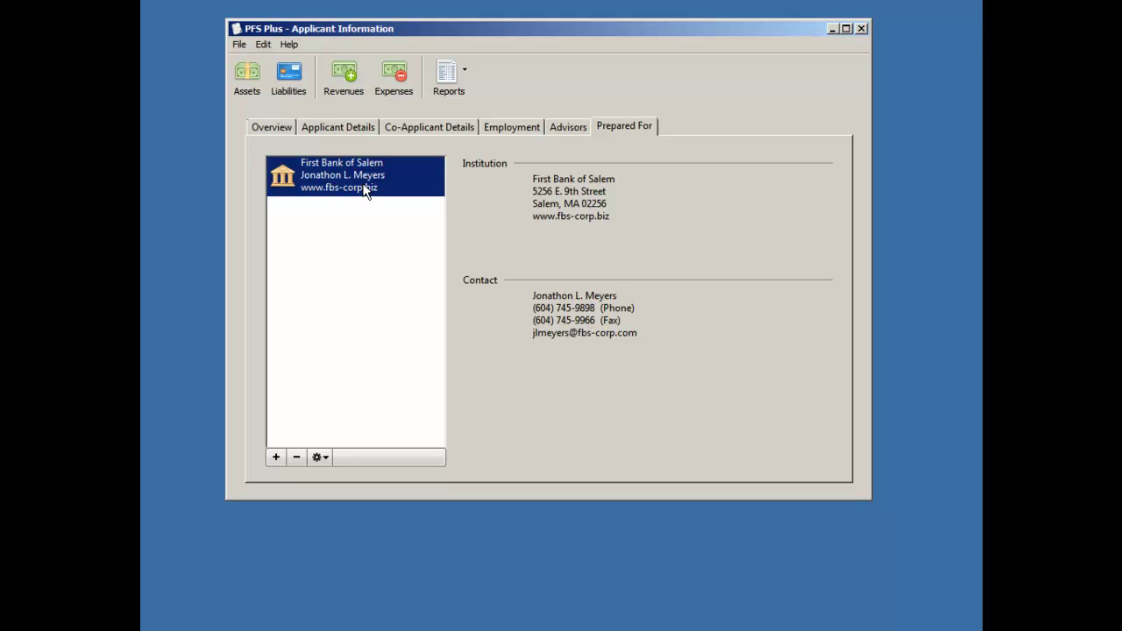
pyautogui.click(277, 129)
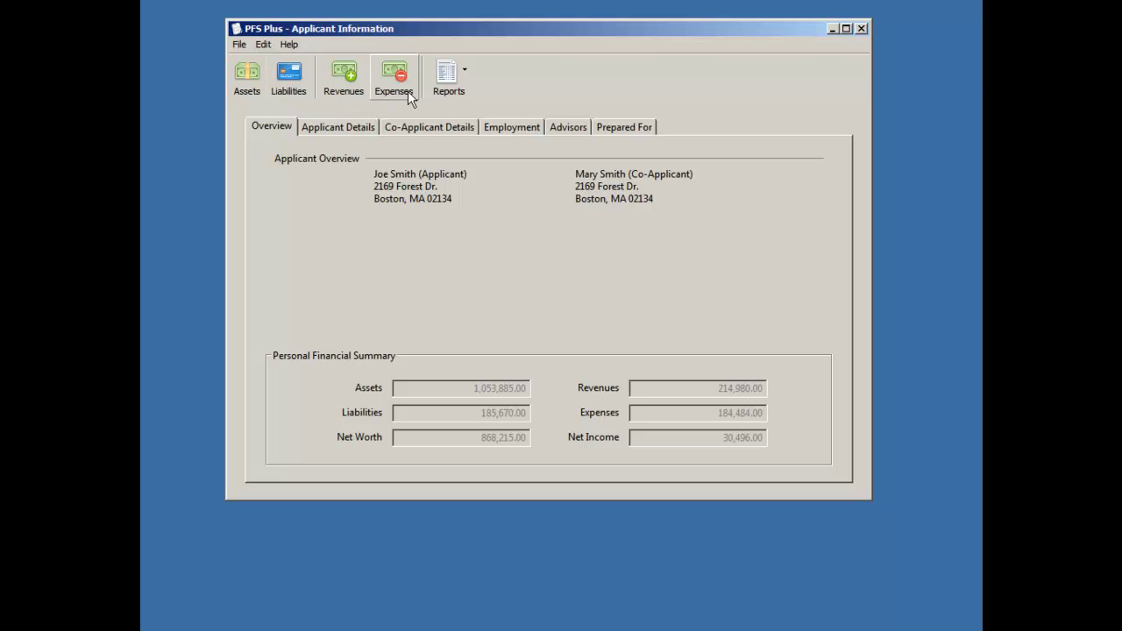
# Open the assets list, start a new asset entry and cancel it without saving
pyautogui.click(248, 79)
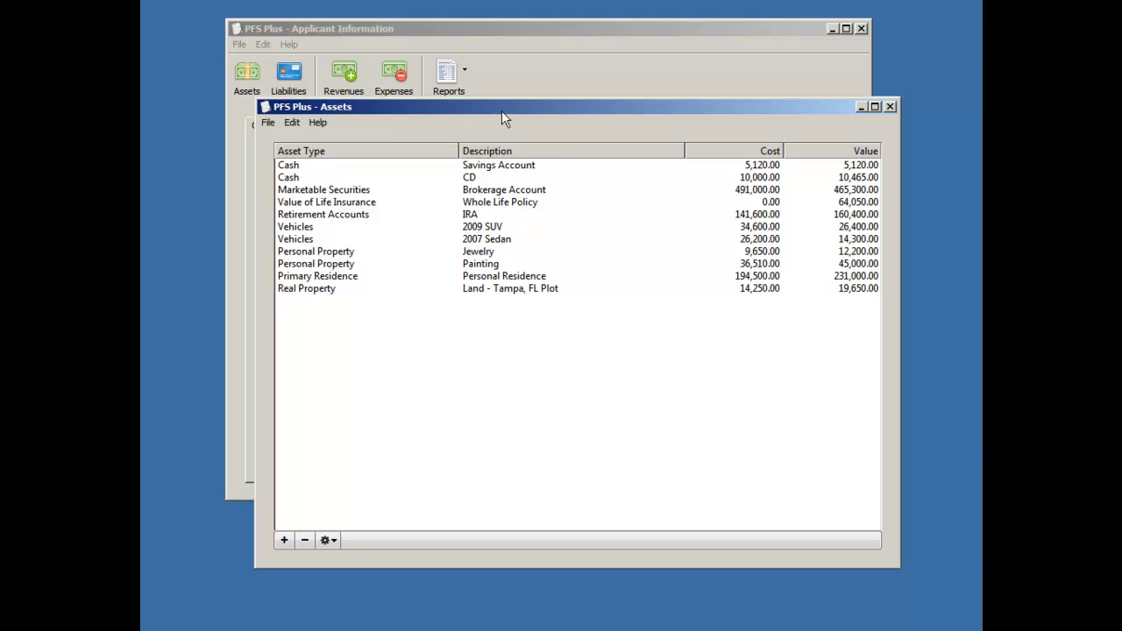
pyautogui.click(514, 203)
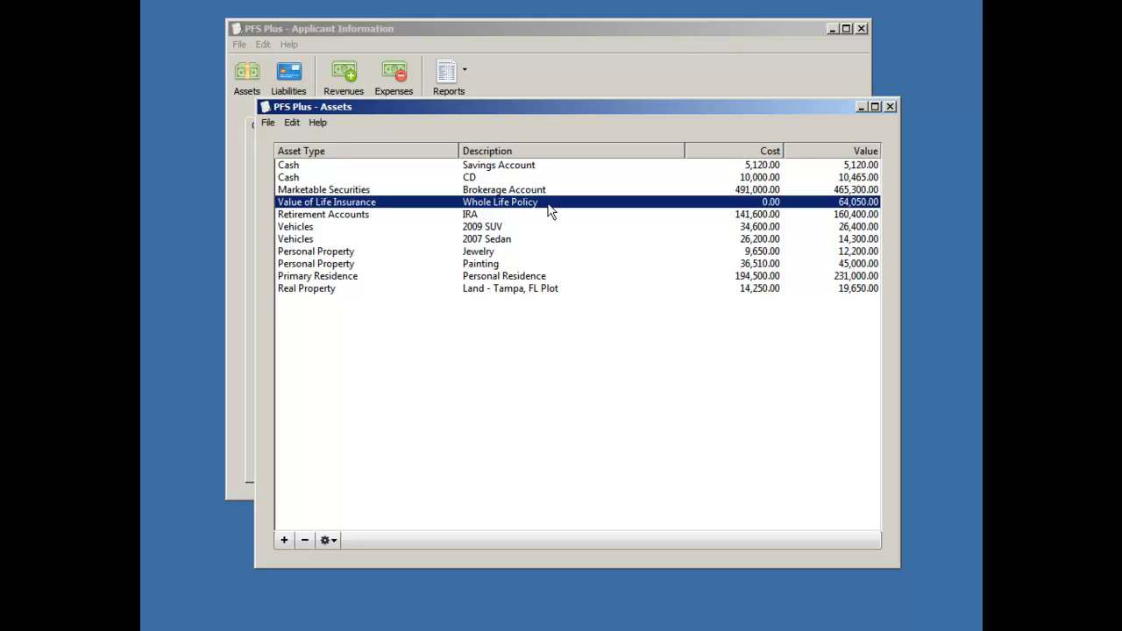
pyautogui.click(283, 541)
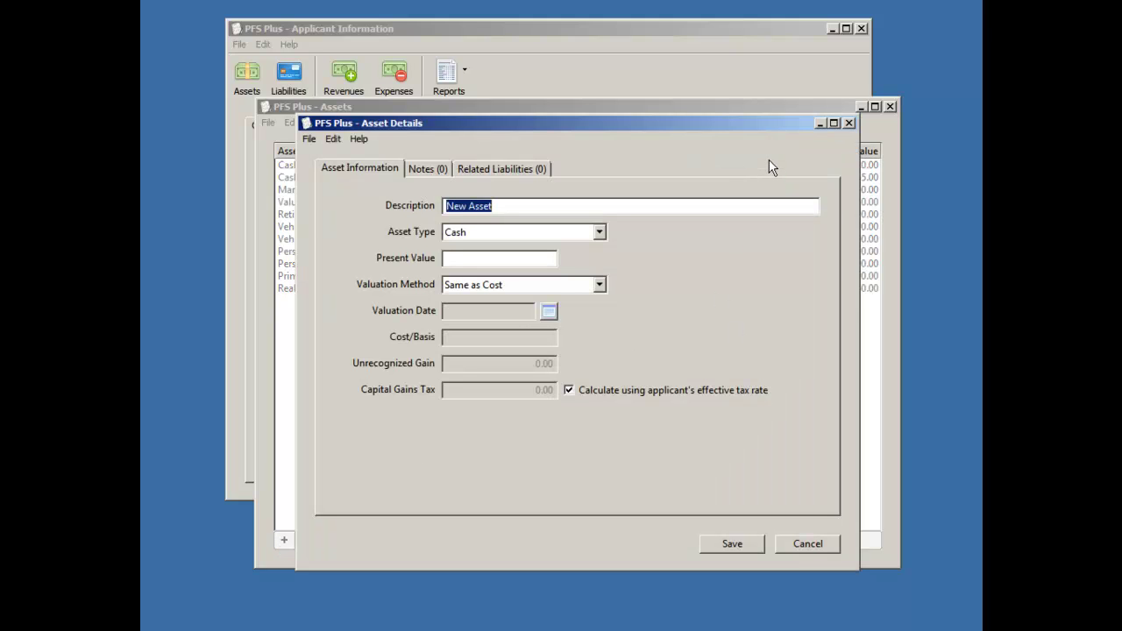
pyautogui.click(807, 543)
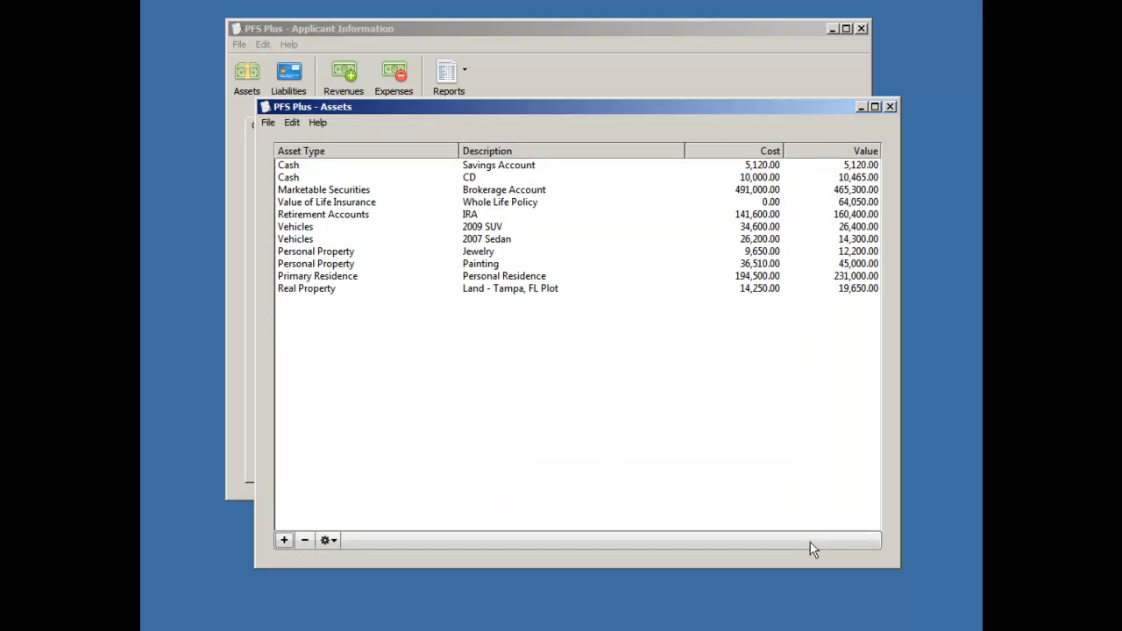
# Open the Whole Life Policy asset's details and review the available asset types, keeping Value of Life Insurance
pyautogui.click(489, 205)
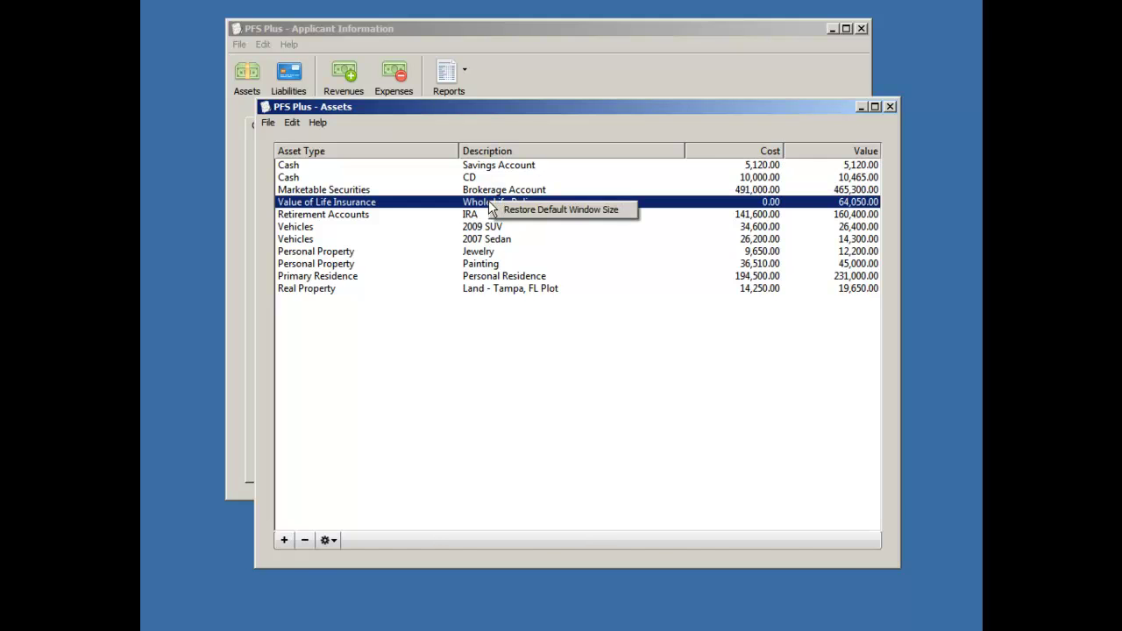
pyautogui.doubleClick(489, 205)
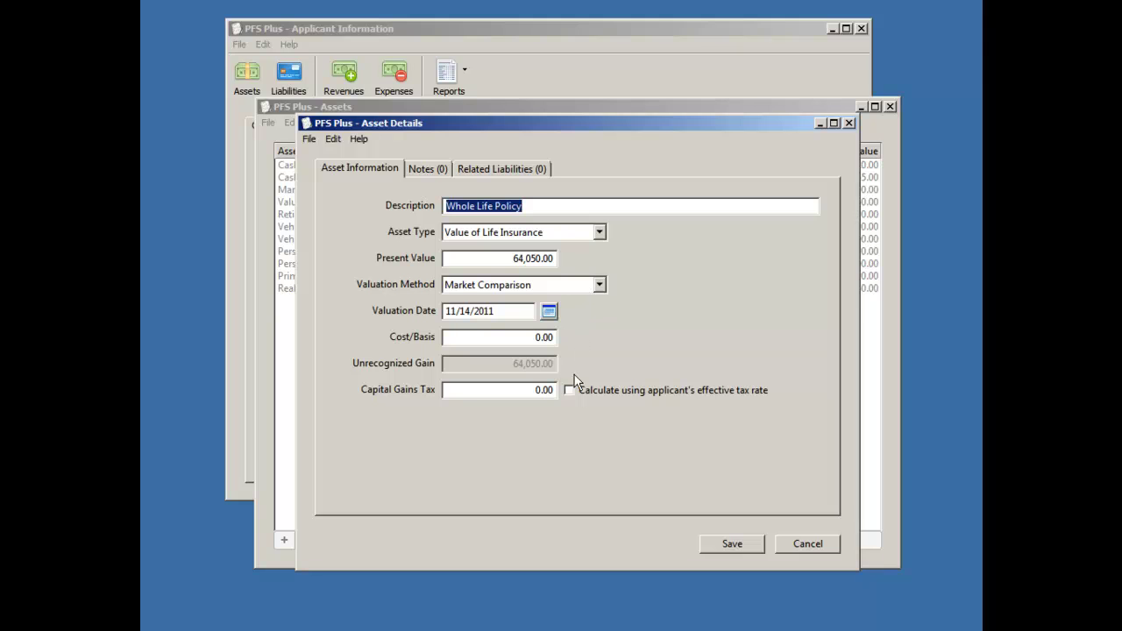
pyautogui.click(600, 234)
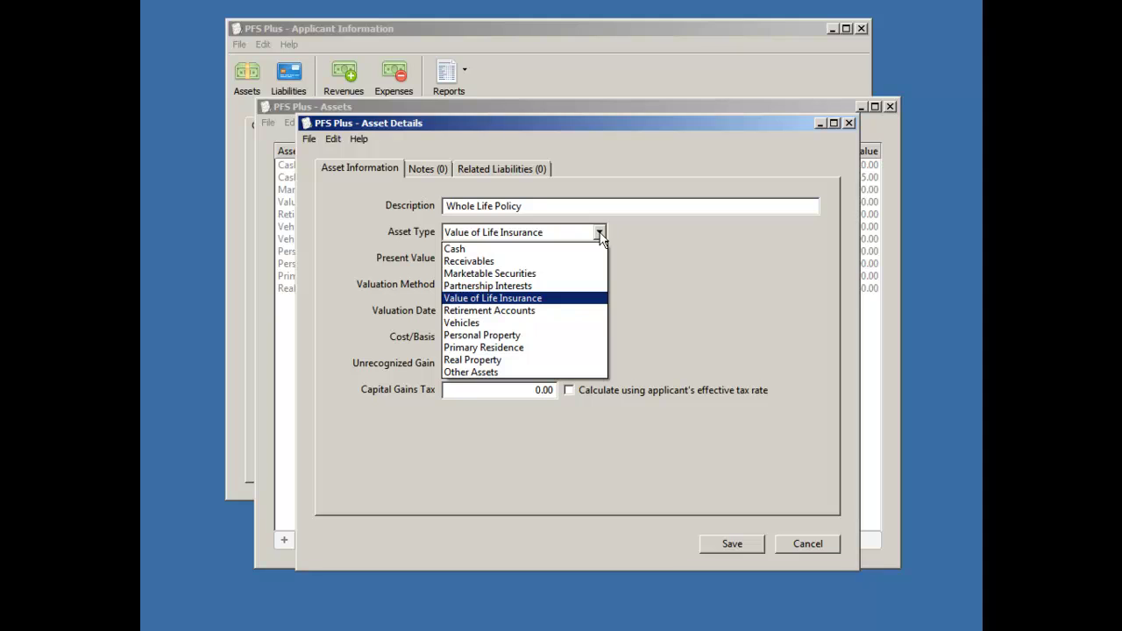
pyautogui.click(785, 463)
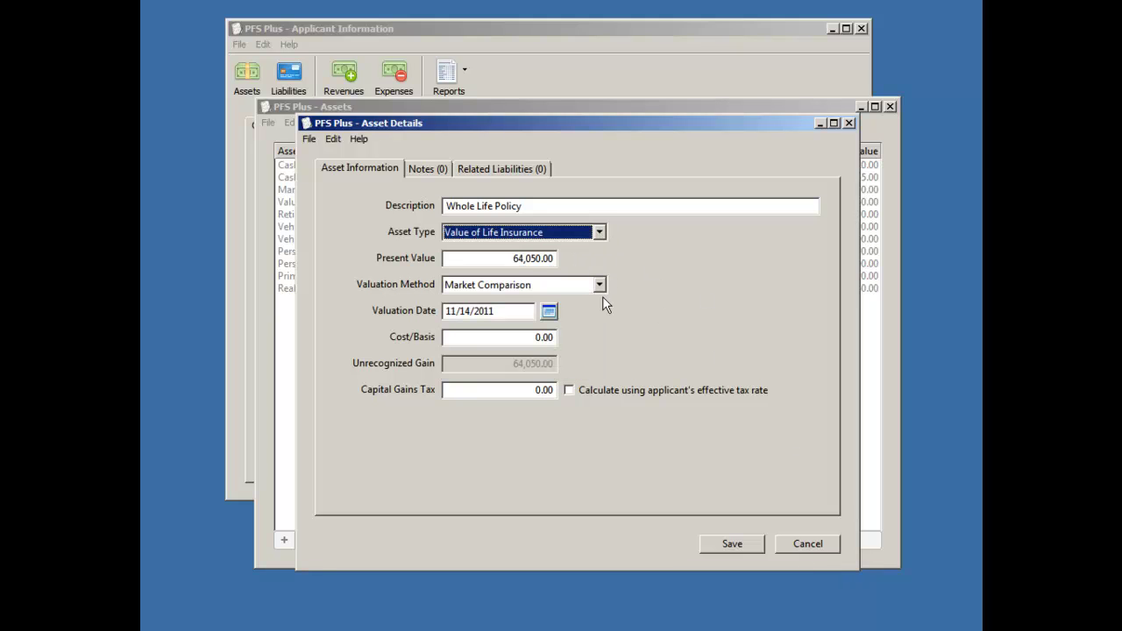
# Turn the policy's effective tax rate calculation for capital gains tax on and off again, save the asset and close the assets list
pyautogui.click(569, 389)
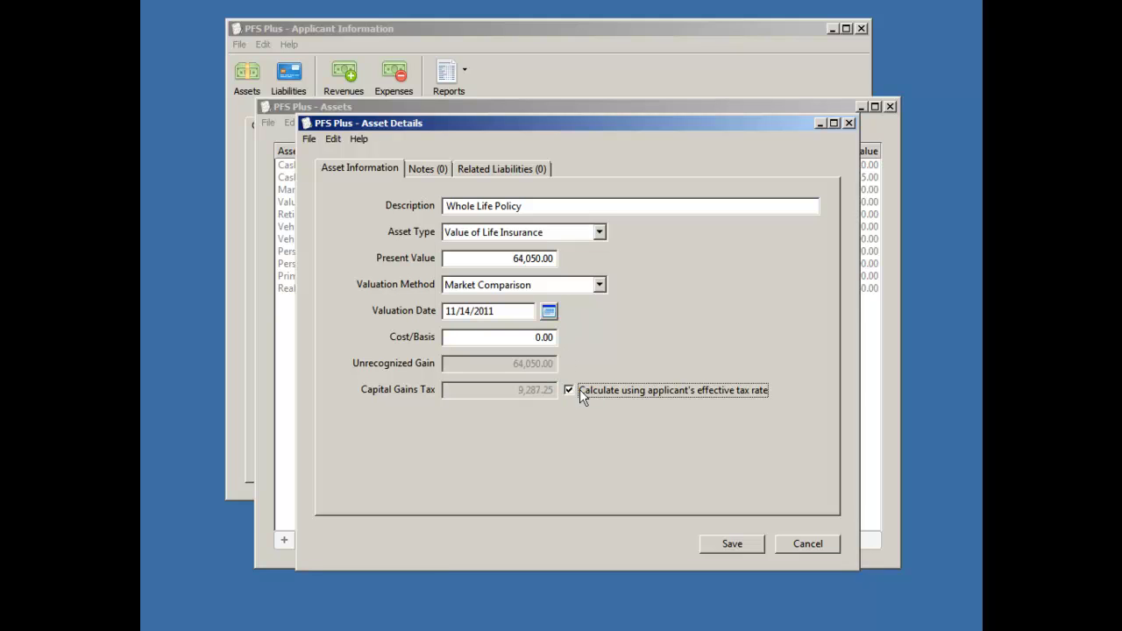
pyautogui.click(567, 390)
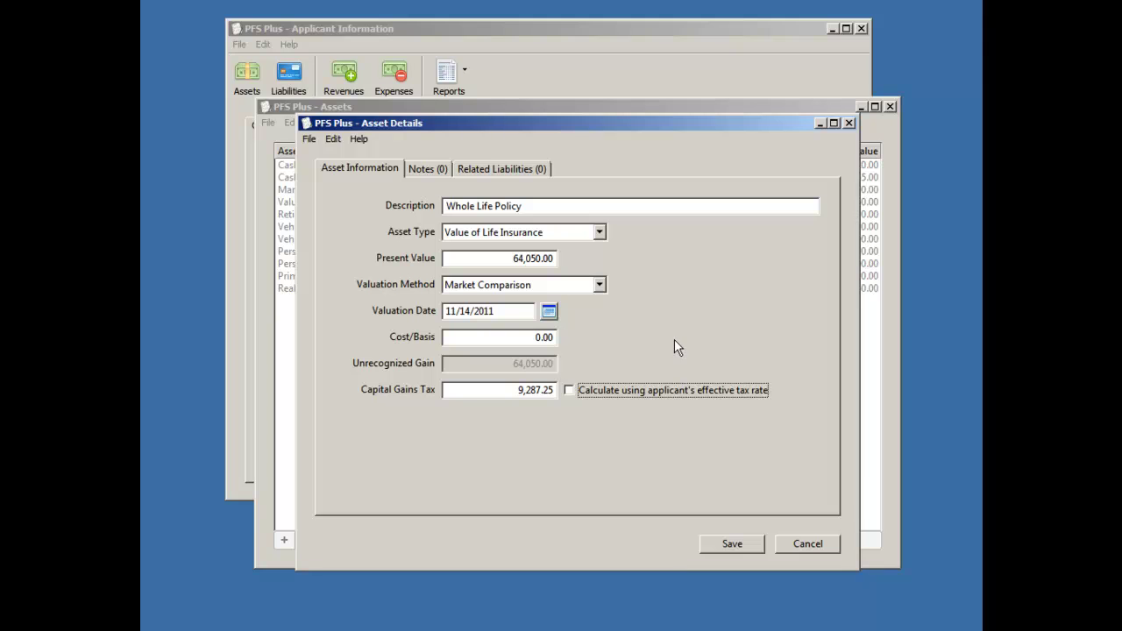
pyautogui.click(742, 544)
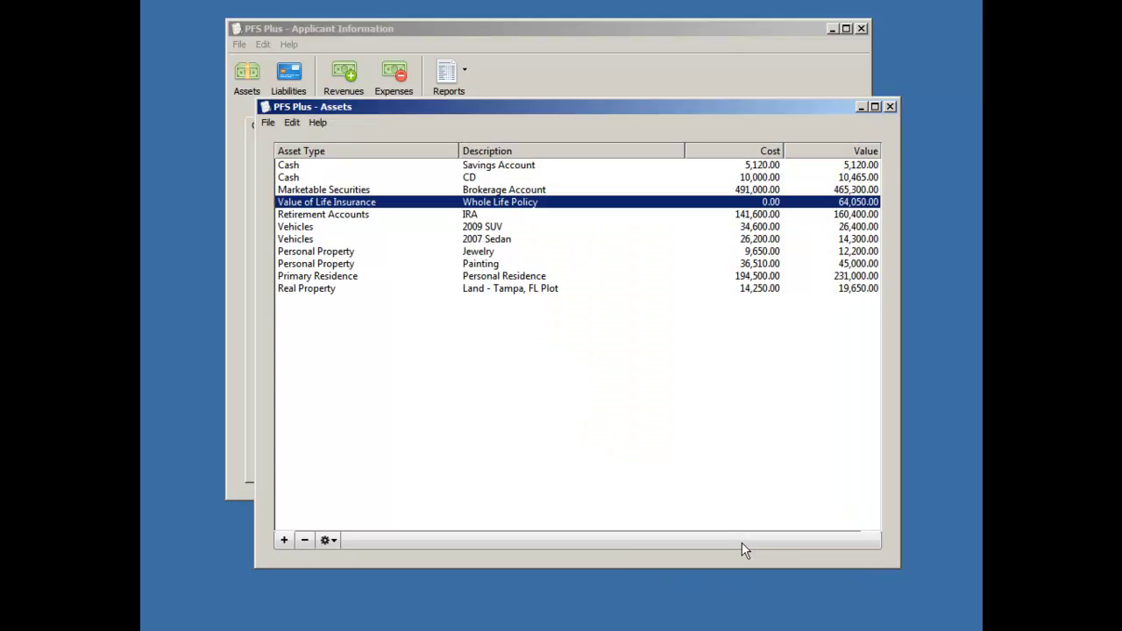
pyautogui.click(888, 107)
# Open the Mortgage on Primary Residence liability and examine the assets linked to it as collateral
pyautogui.click(293, 79)
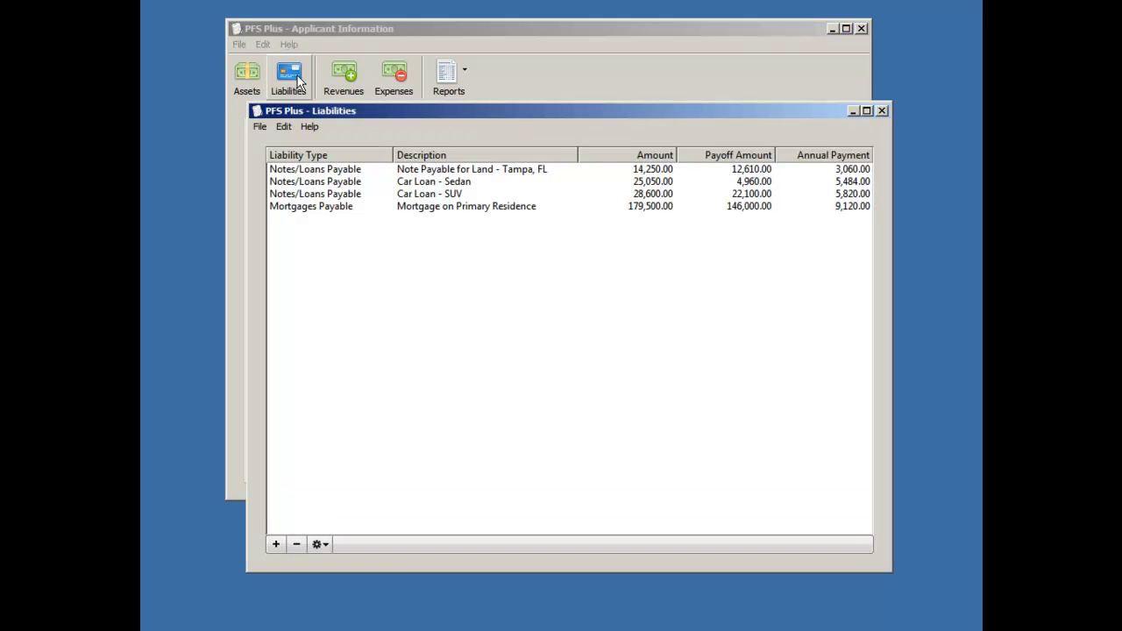
pyautogui.doubleClick(487, 208)
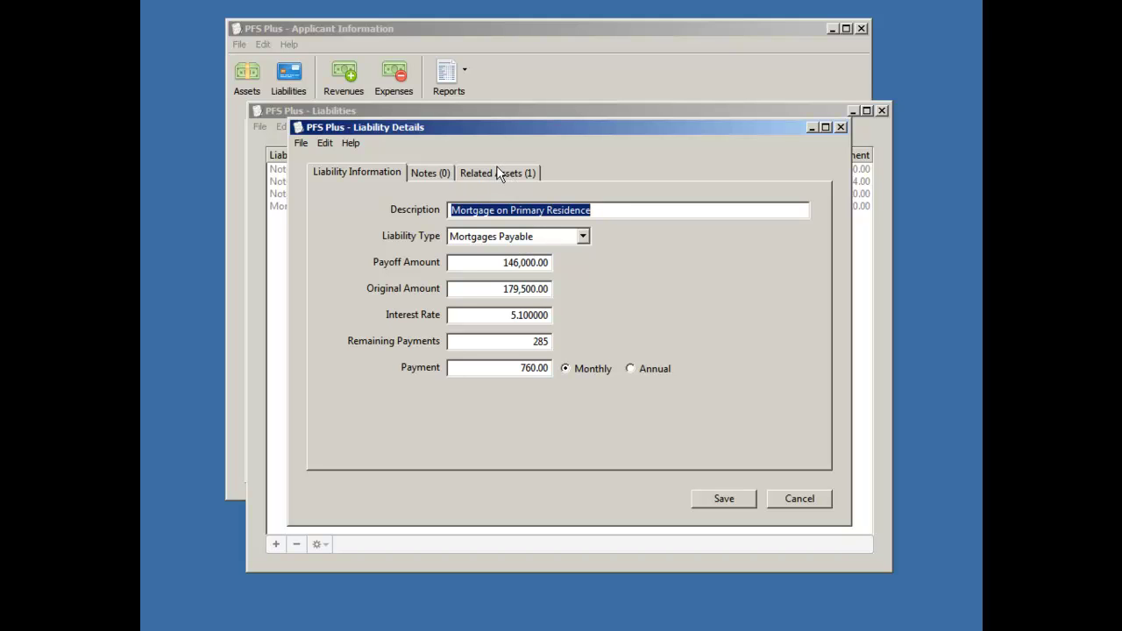
pyautogui.click(506, 177)
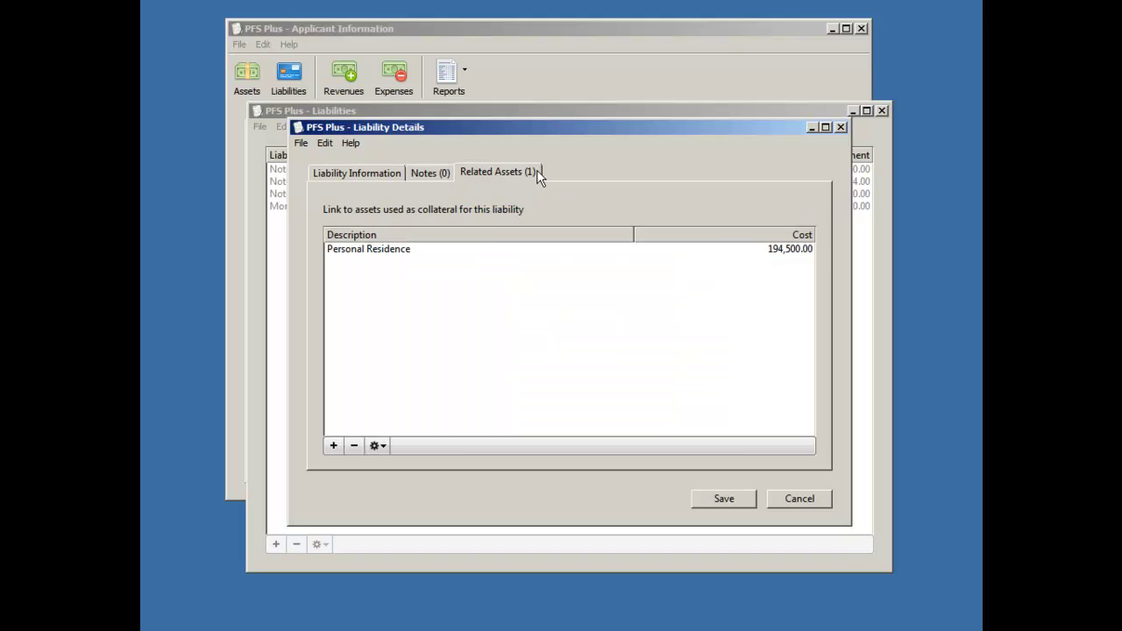
pyautogui.click(415, 252)
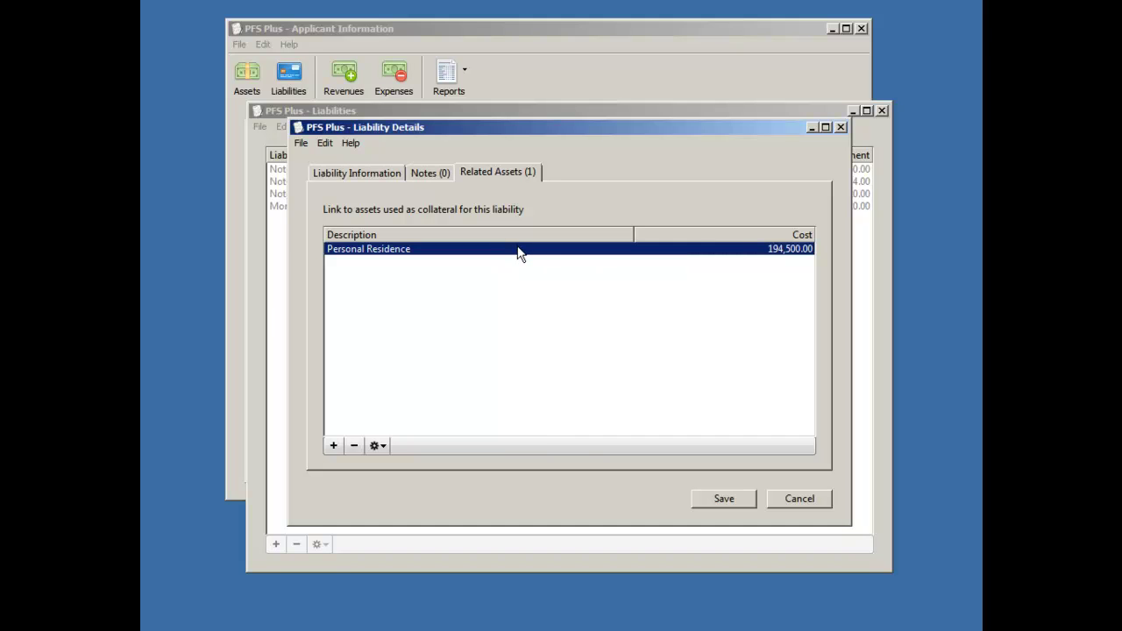
# Follow the link to the Personal Residence asset, check its related liabilities, and close the asset and liability windows
pyautogui.doubleClick(517, 250)
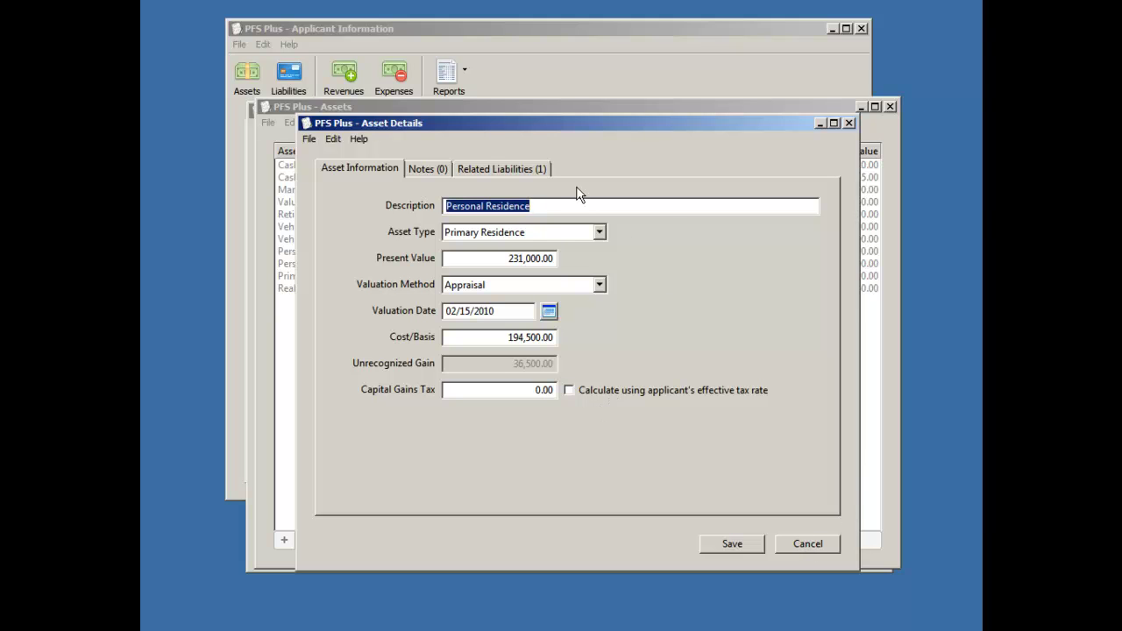
pyautogui.click(532, 169)
pyautogui.click(466, 249)
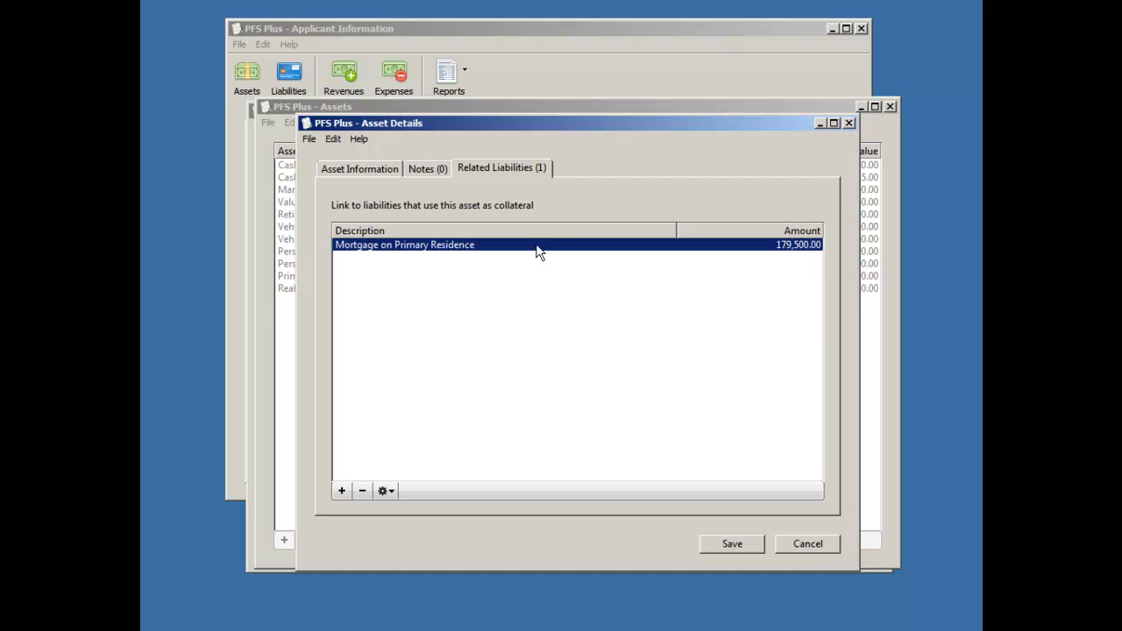
pyautogui.click(821, 545)
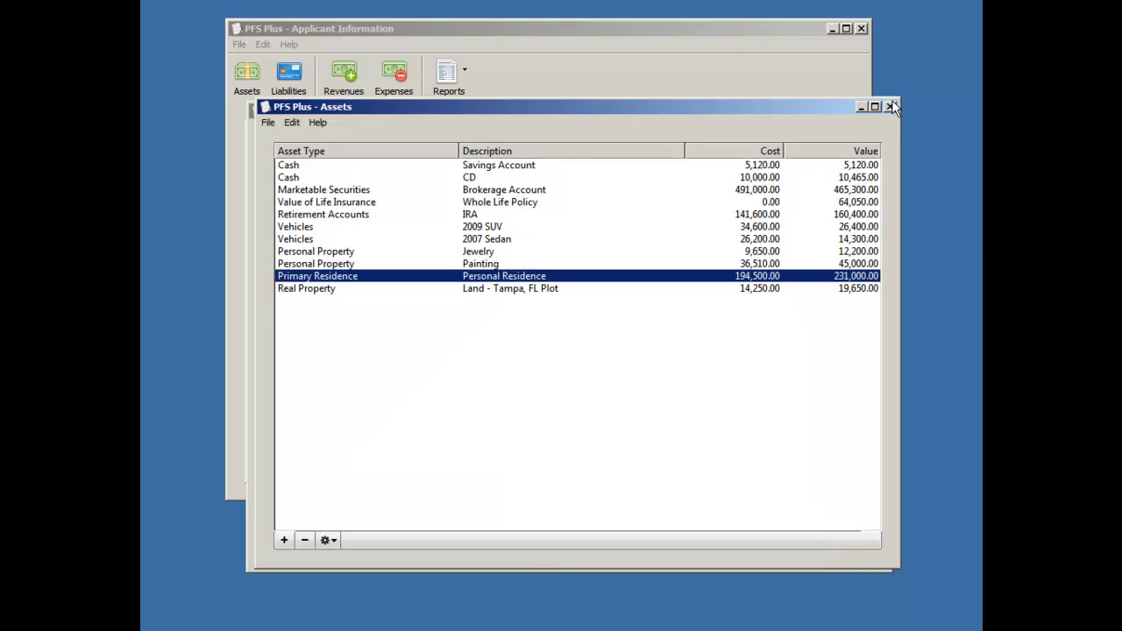
pyautogui.click(890, 106)
pyautogui.click(841, 127)
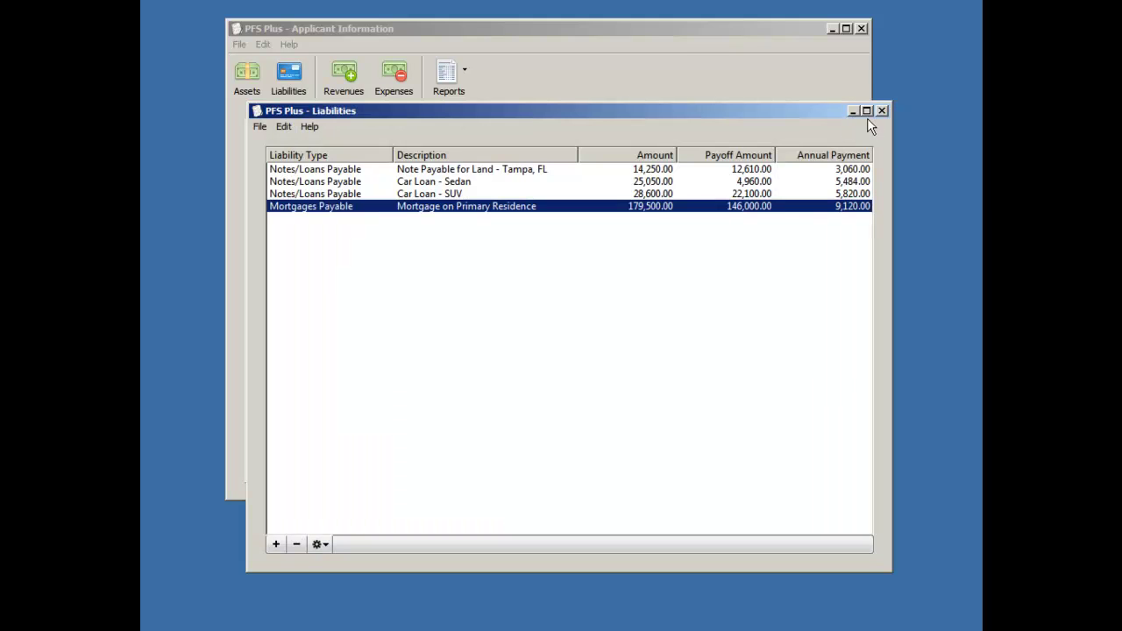
pyautogui.click(881, 111)
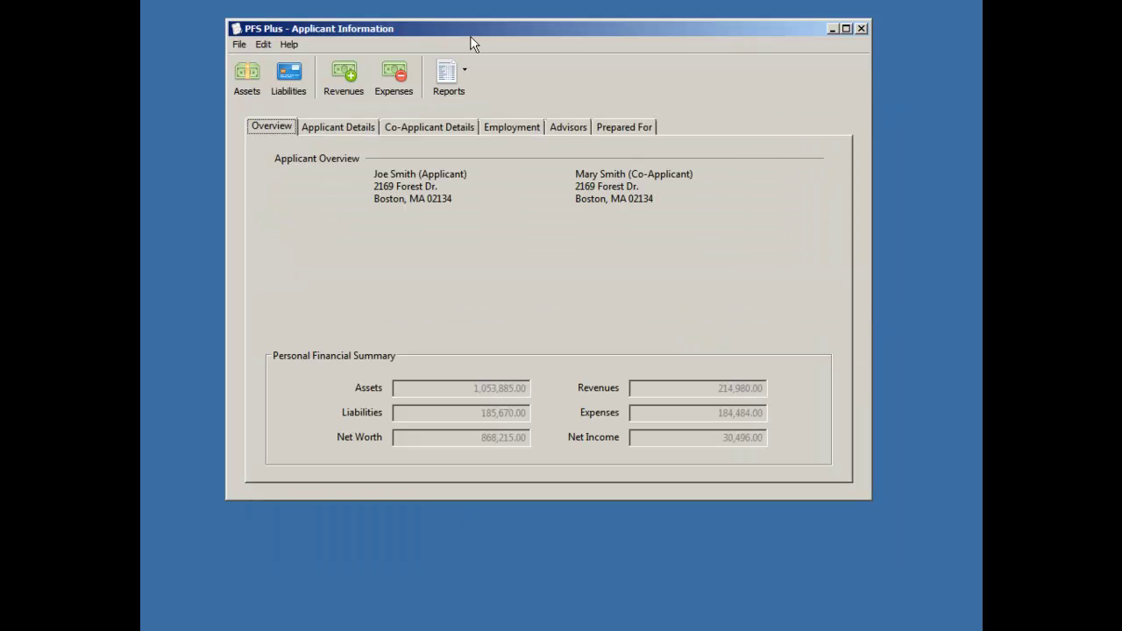
# Review the entries in the revenues list and close it
pyautogui.click(345, 83)
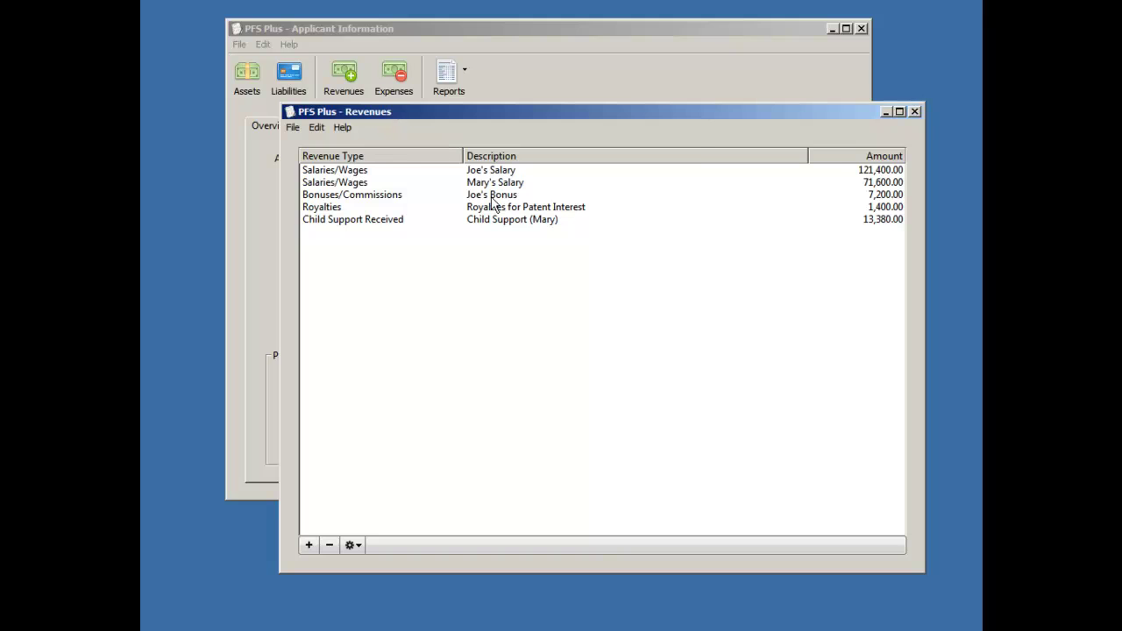
pyautogui.click(914, 112)
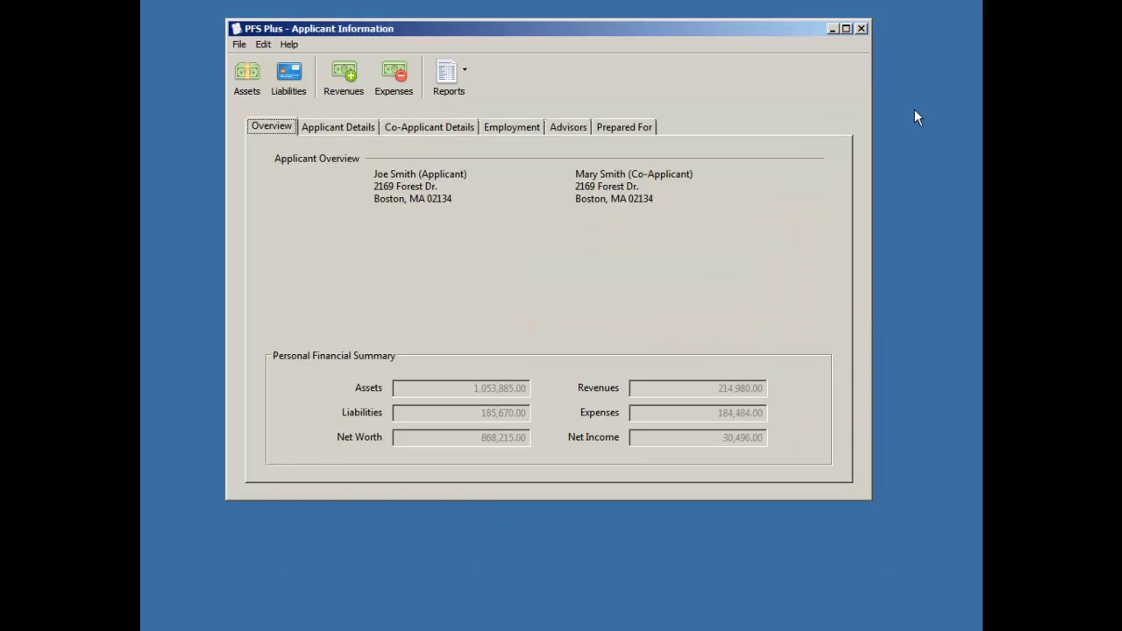
# Open the Financial Statement report options and try the Cover Page and Statement of Revenues & Expenses choices, leaving both off
pyautogui.click(467, 77)
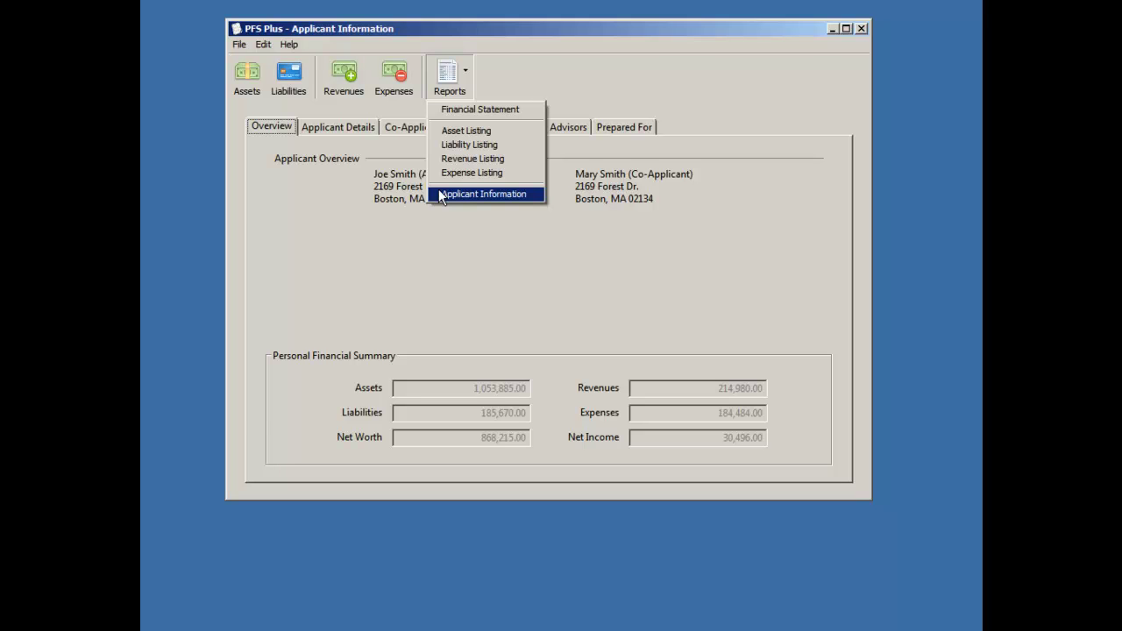
pyautogui.click(447, 109)
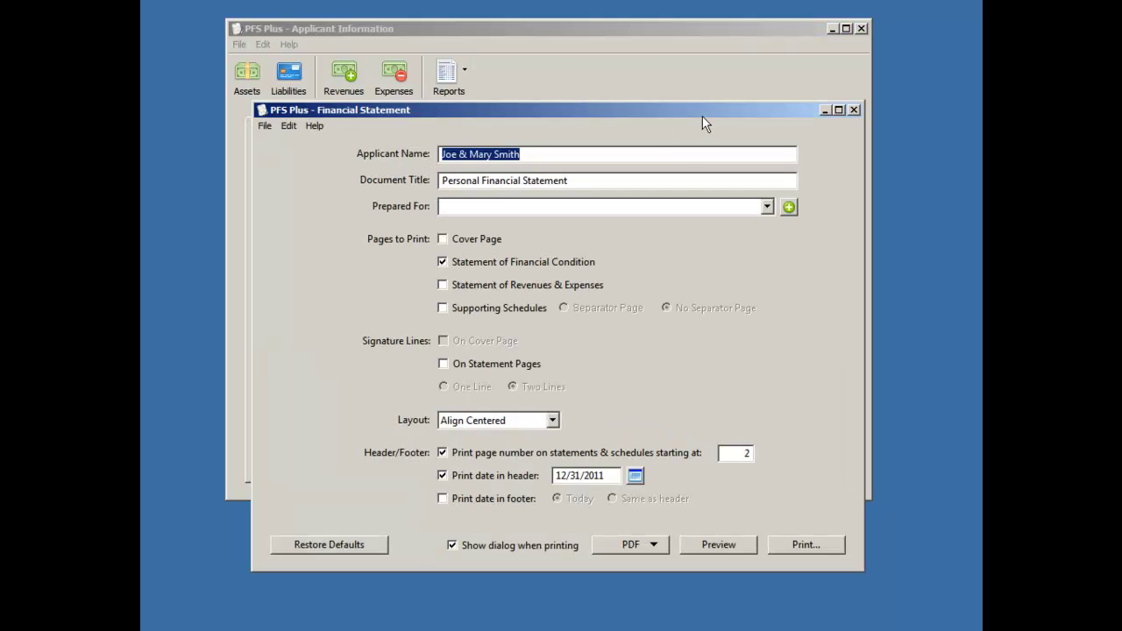
pyautogui.click(473, 240)
pyautogui.click(473, 246)
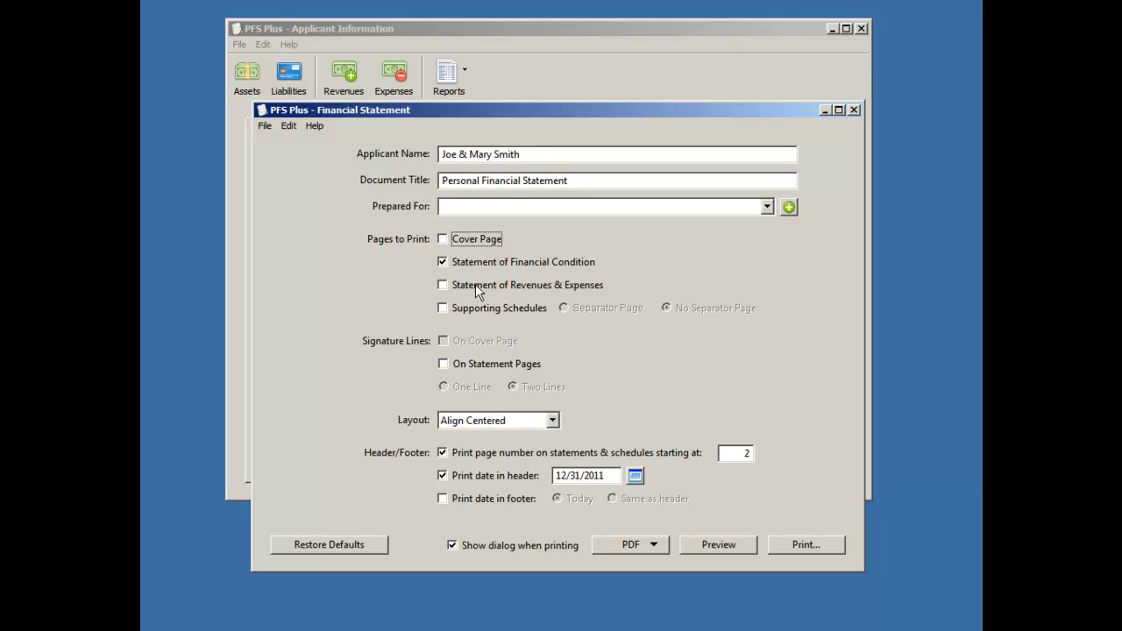
pyautogui.click(478, 285)
pyautogui.click(478, 285)
# Preview the financial statement report with the Statement of Financial Condition, and close the preview and the report options
pyautogui.click(739, 544)
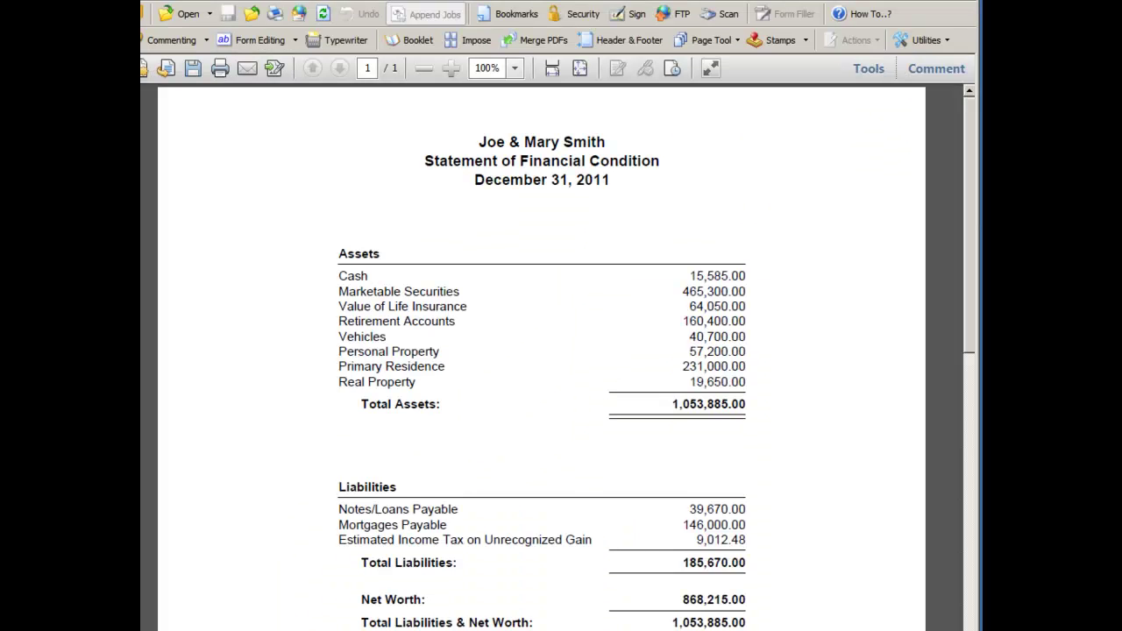
pyautogui.hotkey('alt', 'F4')
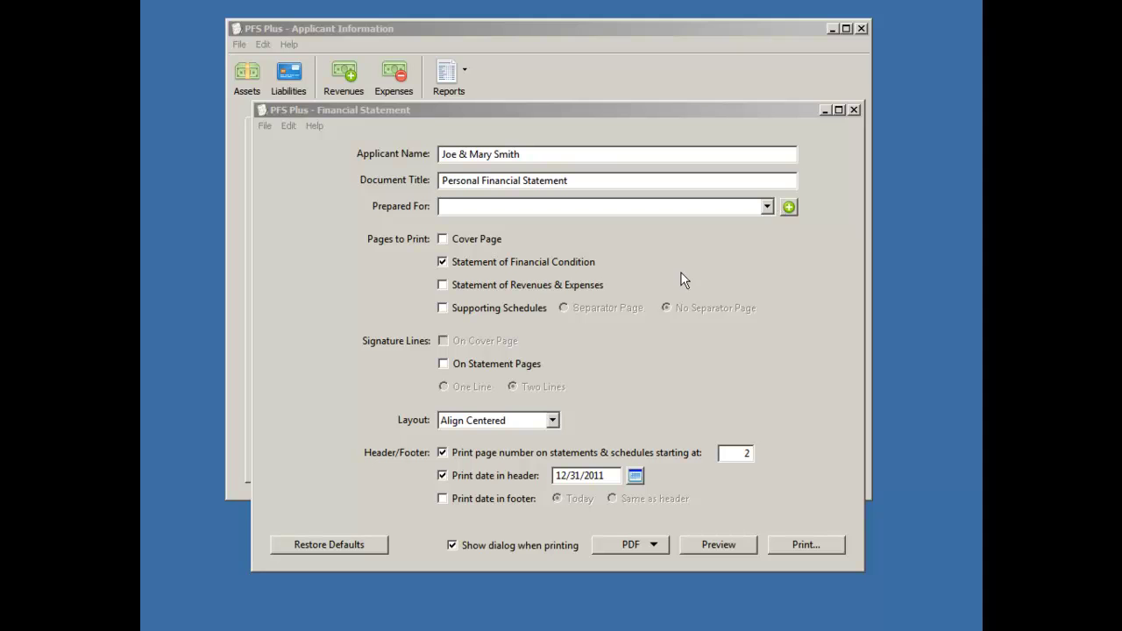
pyautogui.click(853, 110)
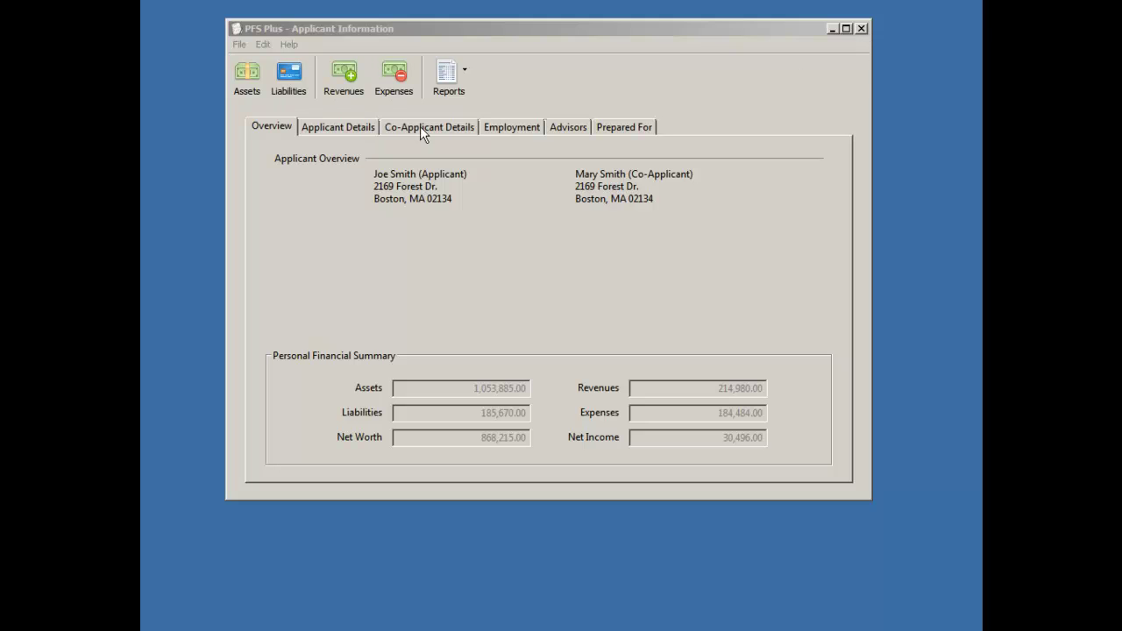
pyautogui.click(470, 80)
pyautogui.click(563, 77)
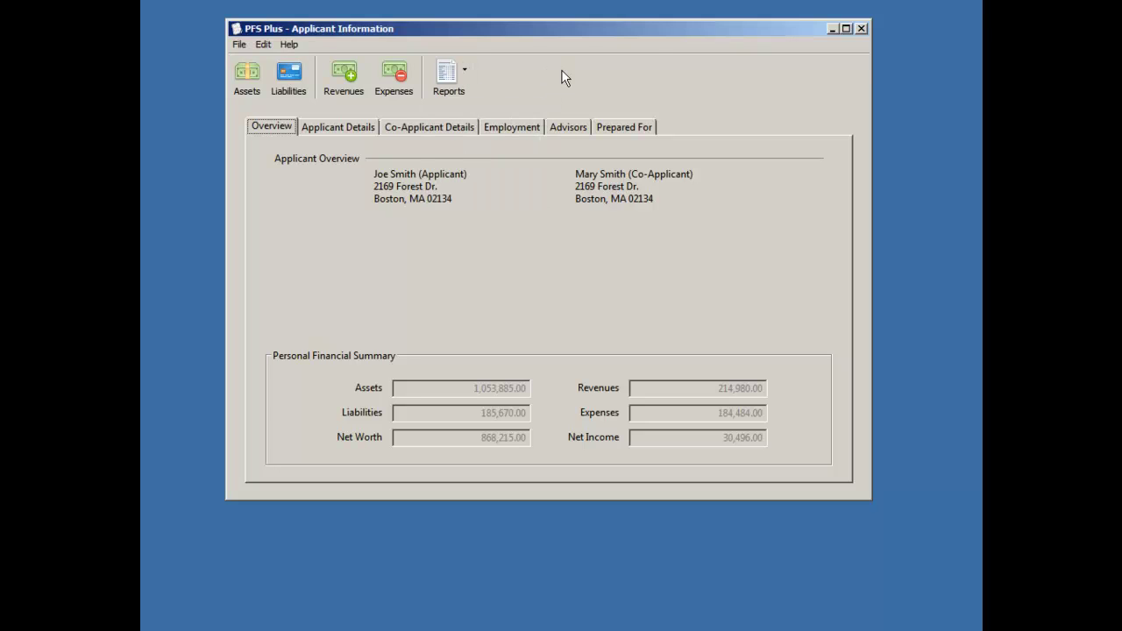